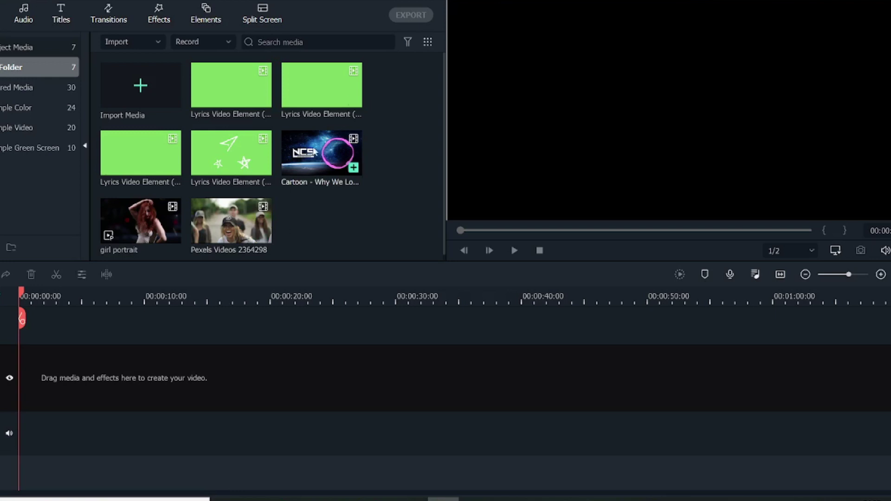
Add the NCS song at 1920x1080 25fps, detach its audio and delete the video portion
{"action": "left_click_drag", "start_coordinate": [308, 167], "coordinate": [11, 364]}
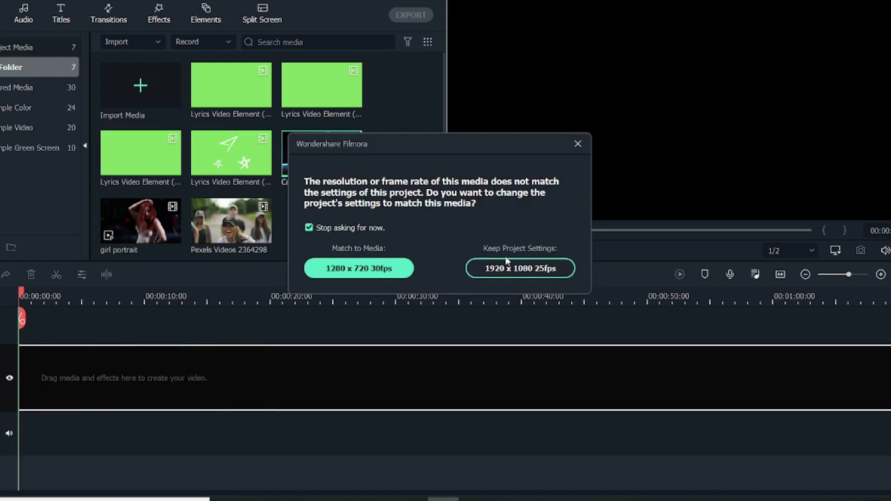
{"action": "left_click", "coordinate": [511, 268]}
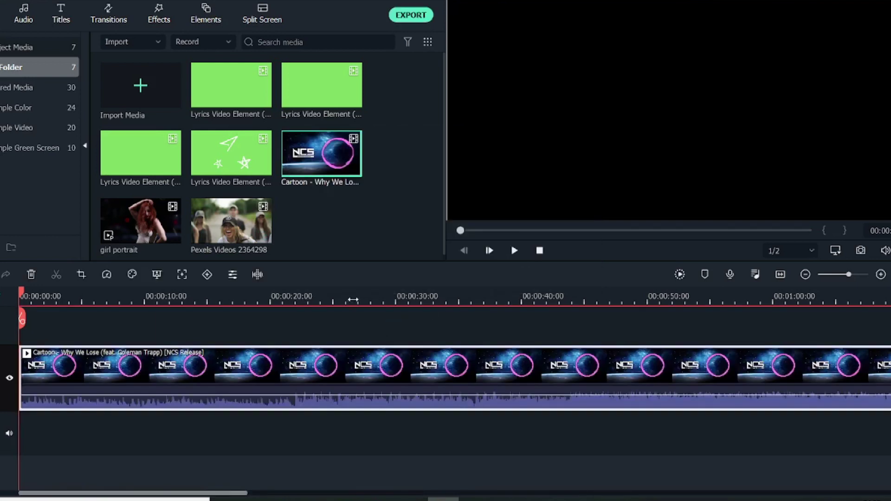
{"action": "left_click_drag", "start_coordinate": [341, 297], "coordinate": [368, 297]}
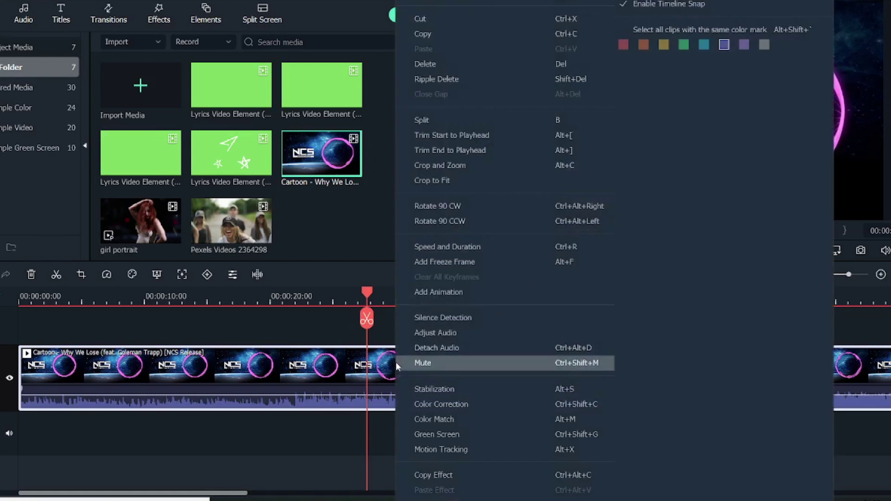
{"action": "right_click", "coordinate": [398, 364]}
{"action": "left_click", "coordinate": [422, 348]}
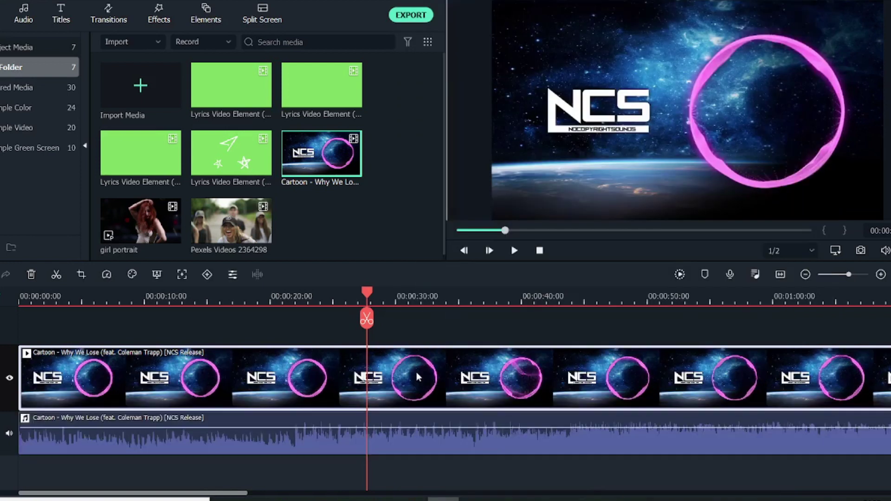
{"action": "key", "text": "Delete"}
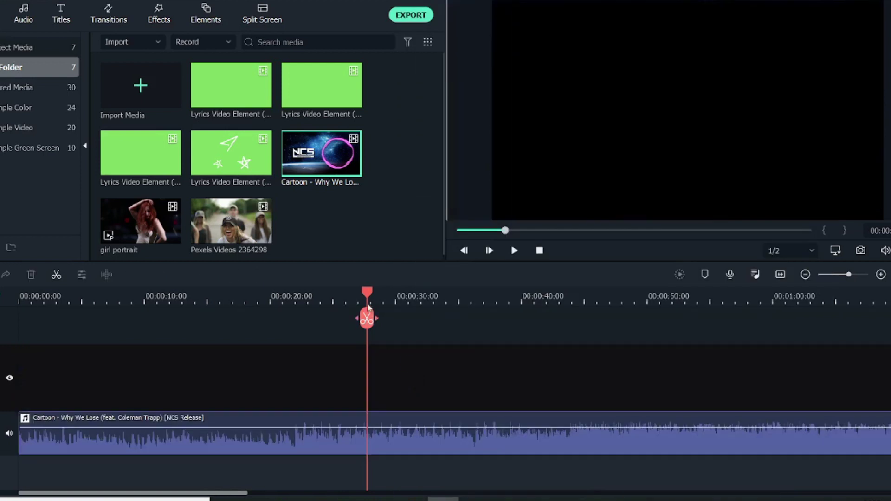
{"action": "left_click_drag", "start_coordinate": [367, 298], "coordinate": [224, 306]}
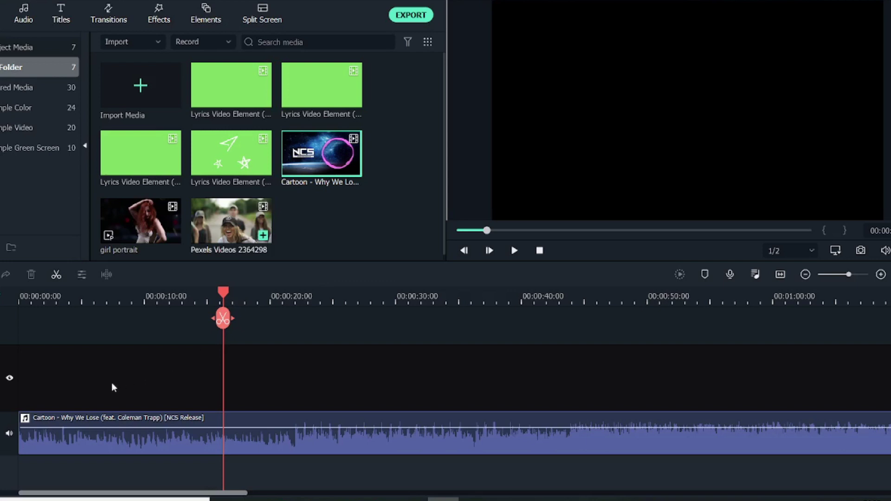
Place the Pexels Videos 2364298 clip followed by the girl portrait clip on the video track
{"action": "left_click_drag", "start_coordinate": [36, 389], "coordinate": [14, 375]}
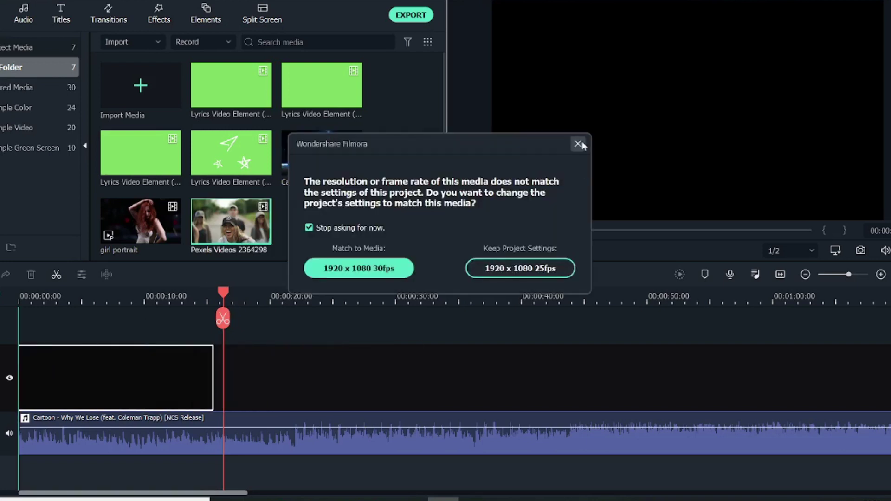
{"action": "left_click", "coordinate": [580, 142]}
{"action": "left_click_drag", "start_coordinate": [141, 220], "coordinate": [287, 376]}
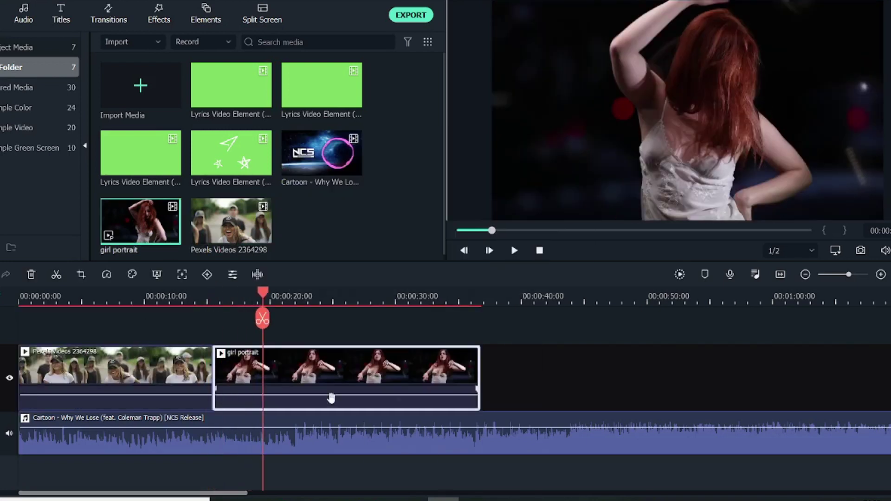
{"action": "left_click_drag", "start_coordinate": [263, 297], "coordinate": [126, 293]}
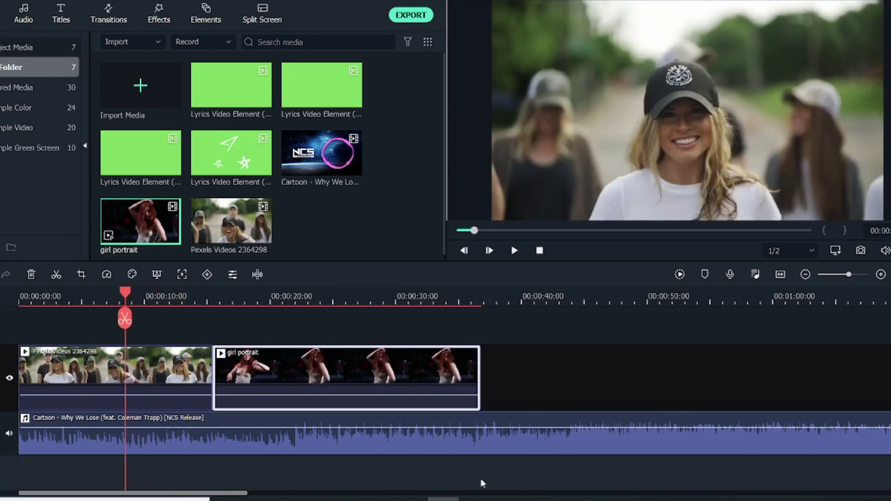
{"action": "left_click", "coordinate": [489, 498]}
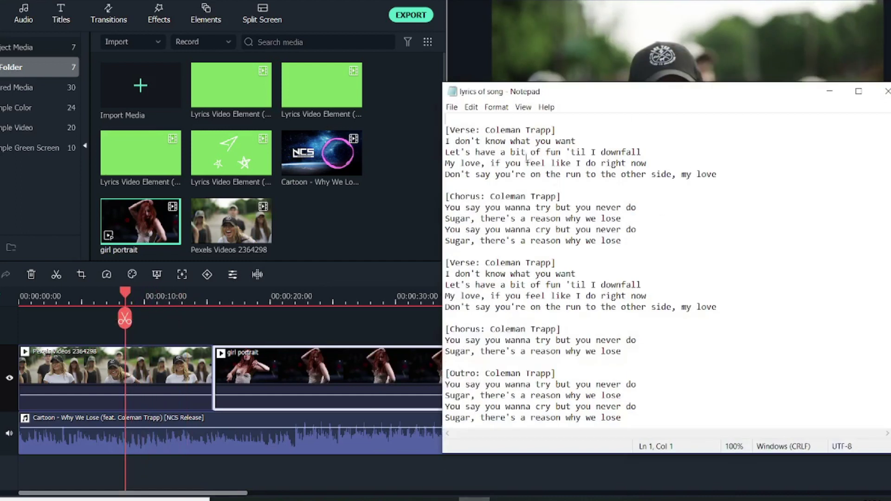
{"action": "left_click_drag", "start_coordinate": [486, 141], "coordinate": [633, 384]}
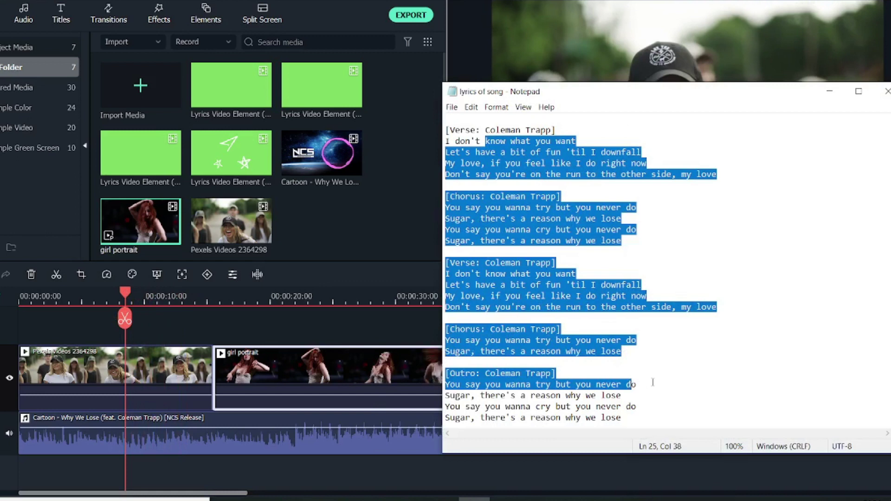
{"action": "left_click", "coordinate": [505, 163]}
{"action": "left_click_drag", "start_coordinate": [447, 141], "coordinate": [698, 182]}
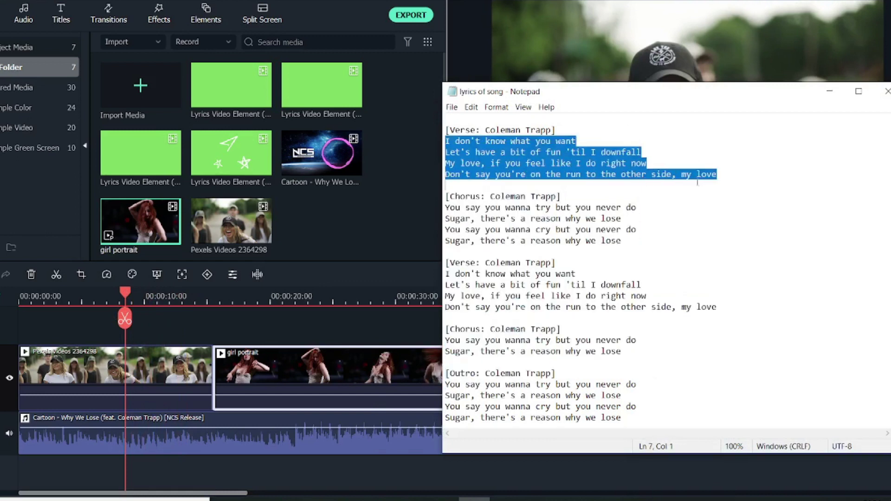
{"action": "left_click", "coordinate": [829, 91]}
{"action": "left_click_drag", "start_coordinate": [97, 319], "coordinate": [135, 330]}
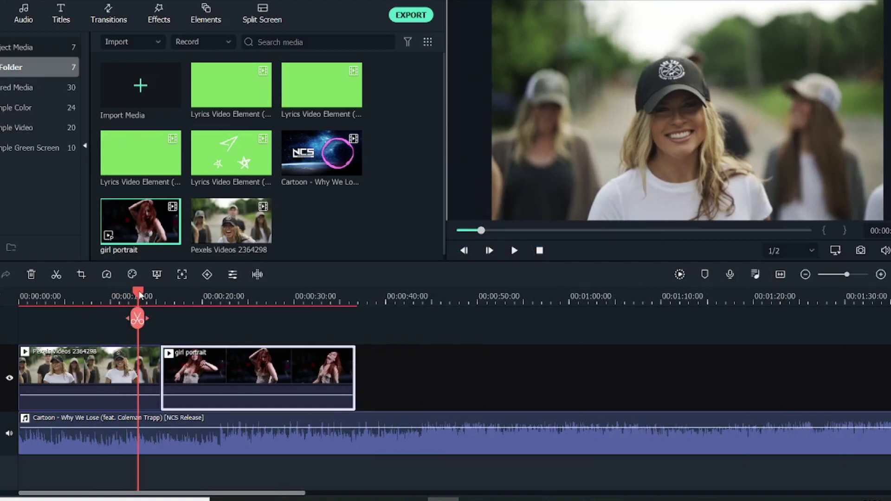
Scrub into the girl portrait clip and mark the end of the first lyric line in Notepad
{"action": "left_click_drag", "start_coordinate": [139, 295], "coordinate": [131, 296]}
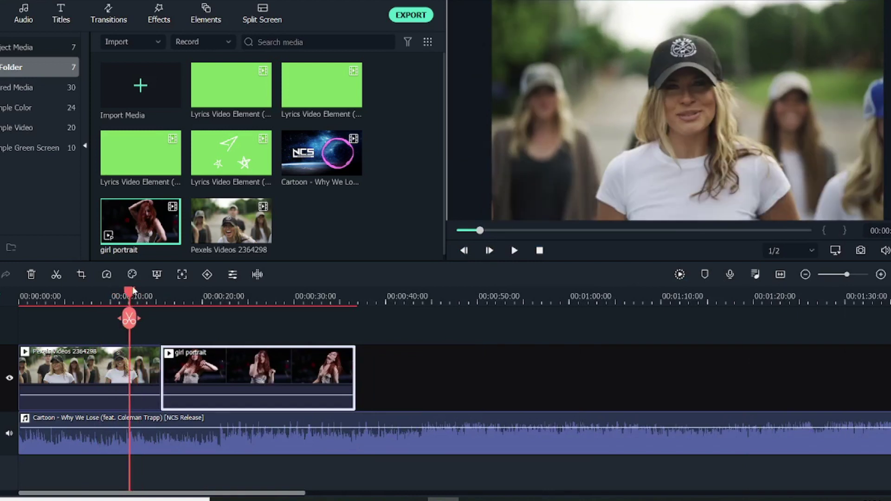
{"action": "scroll", "coordinate": [174, 298], "scroll_direction": "up", "scroll_amount": 2}
{"action": "mouse_move", "coordinate": [325, 298]}
{"action": "left_mouse_down"}
{"action": "mouse_move", "coordinate": [334, 297]}
{"action": "mouse_move", "coordinate": [291, 297]}
{"action": "mouse_move", "coordinate": [317, 300]}
{"action": "left_mouse_up"}
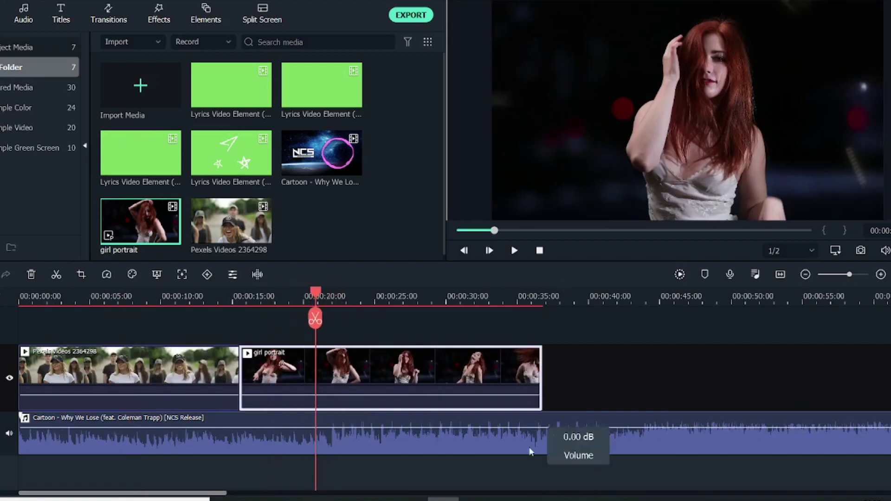
{"action": "left_click", "coordinate": [474, 500]}
{"action": "left_click", "coordinate": [461, 163]}
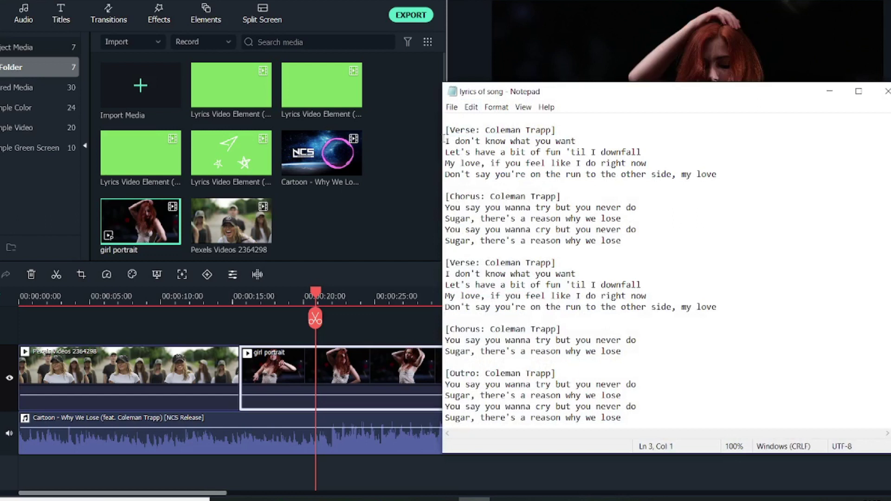
{"action": "left_click", "coordinate": [586, 152]}
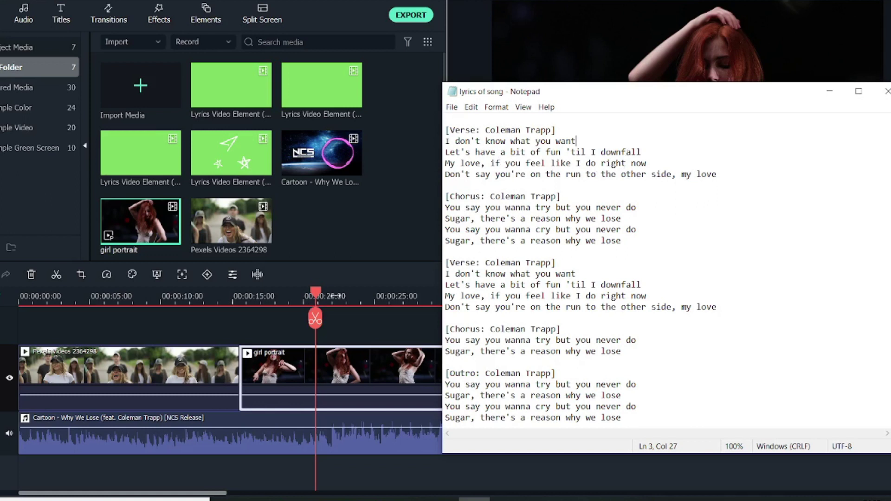
Scrub the playhead to match the lyric timing, then bring up the Titles library
{"action": "left_click_drag", "start_coordinate": [326, 295], "coordinate": [297, 296]}
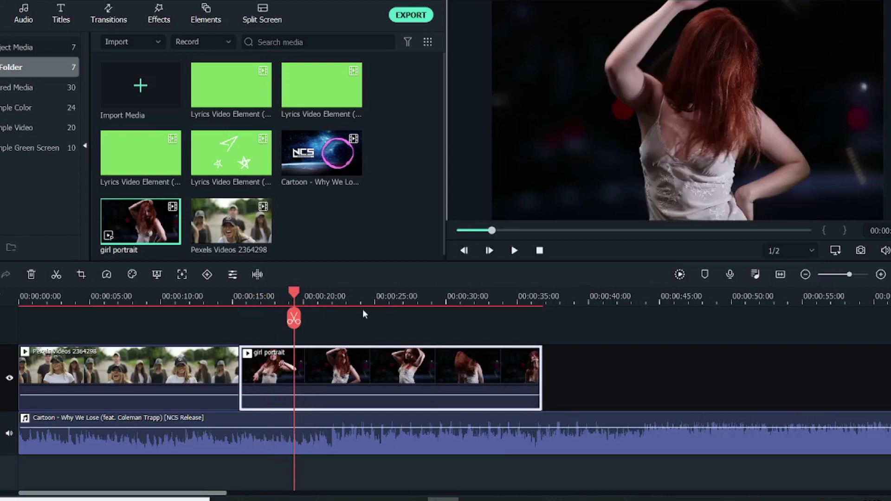
{"action": "left_click_drag", "start_coordinate": [298, 297], "coordinate": [310, 297]}
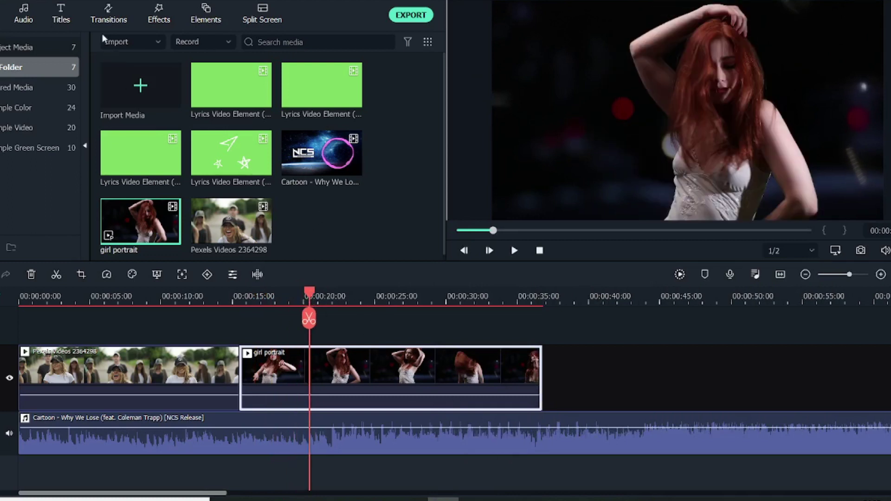
{"action": "left_click", "coordinate": [66, 23]}
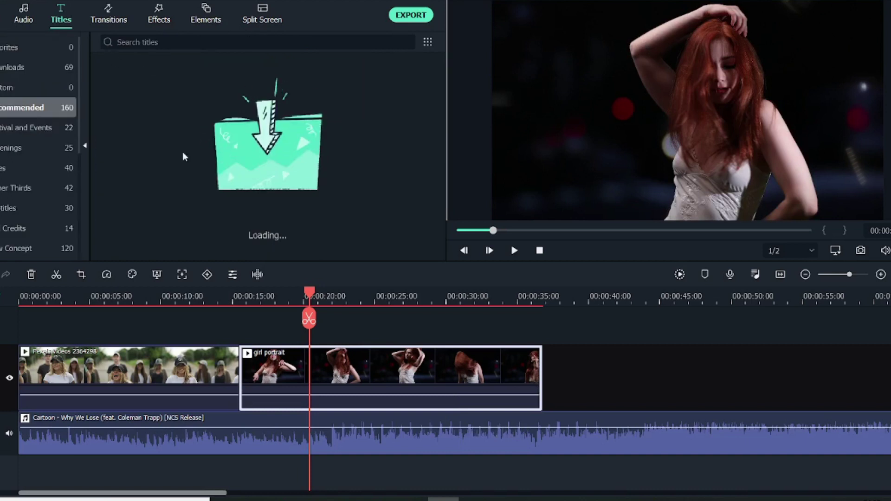
Play the song from the start of the timeline to review its timing
{"action": "left_click", "coordinate": [378, 304]}
{"action": "scroll", "coordinate": [405, 303], "scroll_direction": "up", "scroll_amount": 2}
{"action": "key", "text": "space"}
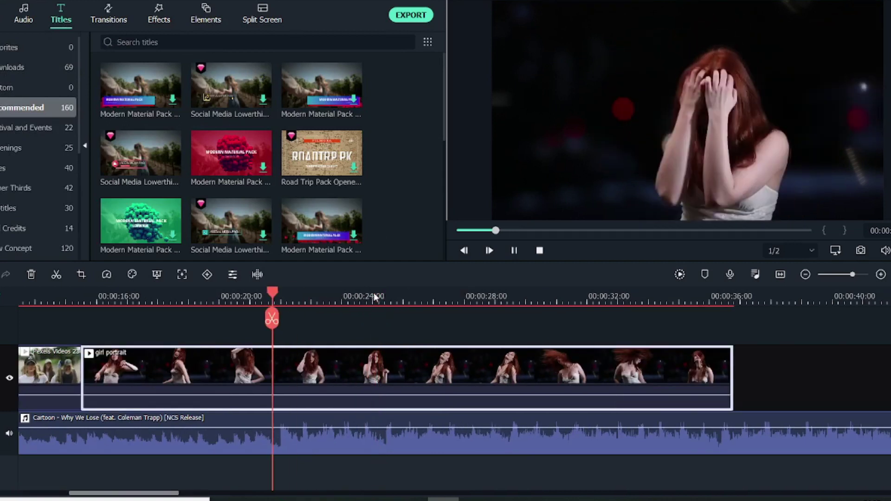
{"action": "left_click", "coordinate": [286, 290]}
{"action": "left_click", "coordinate": [70, 428]}
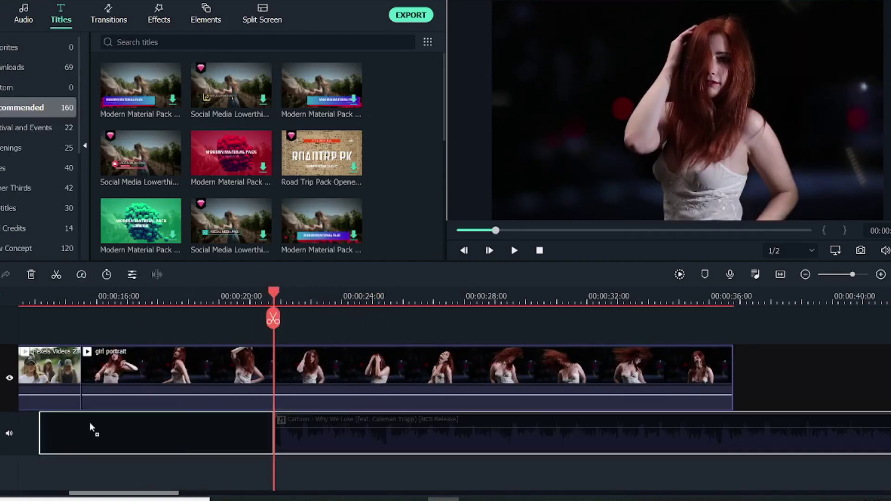
{"action": "scroll", "coordinate": [169, 310], "scroll_direction": "down", "scroll_amount": 3}
{"action": "key", "text": "Home"}
{"action": "scroll", "coordinate": [169, 310], "scroll_direction": "up", "scroll_amount": 3}
{"action": "key", "text": "space"}
{"action": "scroll", "coordinate": [154, 312], "scroll_direction": "up", "scroll_amount": 2}
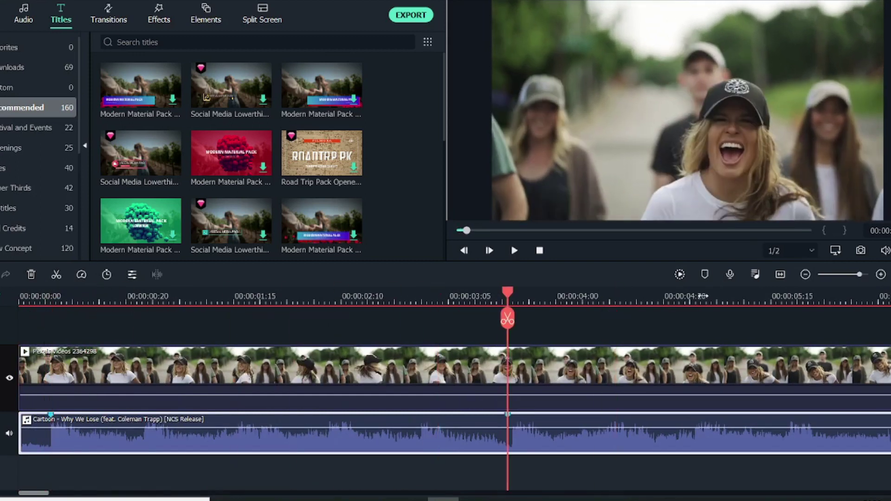
{"action": "key", "text": "space"}
{"action": "key", "text": "space"}
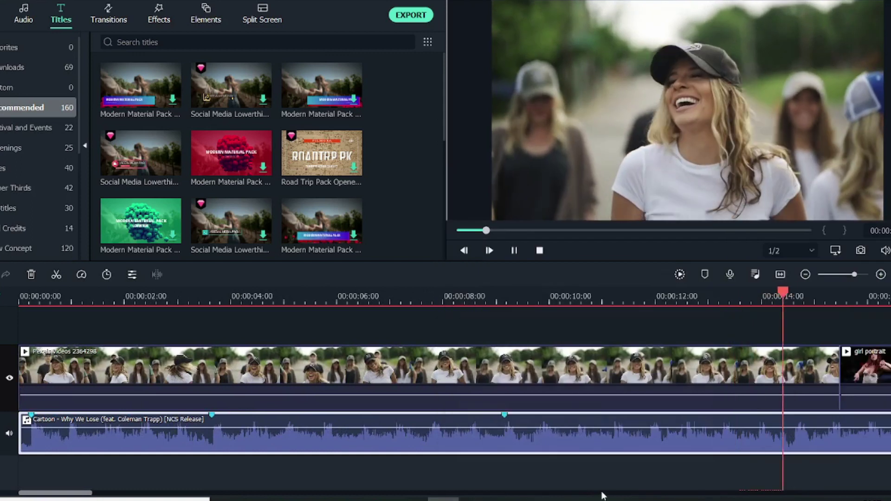
{"action": "scroll", "coordinate": [657, 353], "scroll_direction": "down", "scroll_amount": 2}
{"action": "key", "text": "ctrl+shift+slash"}
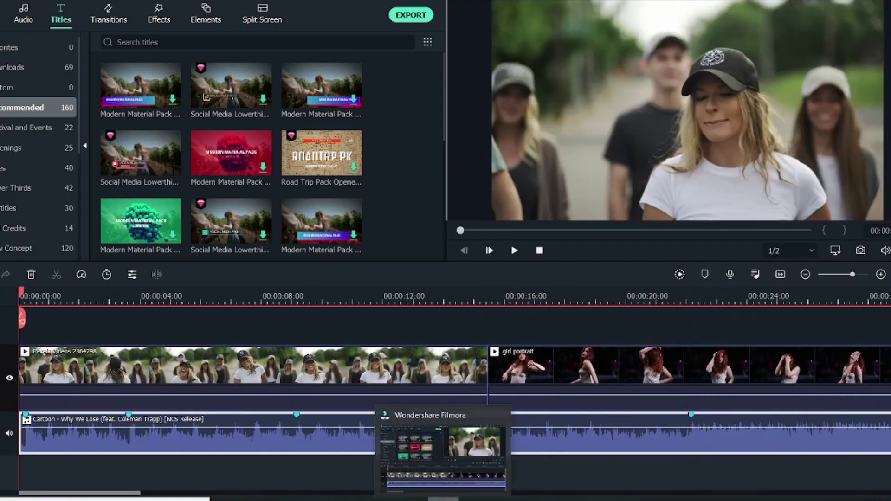
{"action": "scroll", "coordinate": [274, 296], "scroll_direction": "down", "scroll_amount": 2}
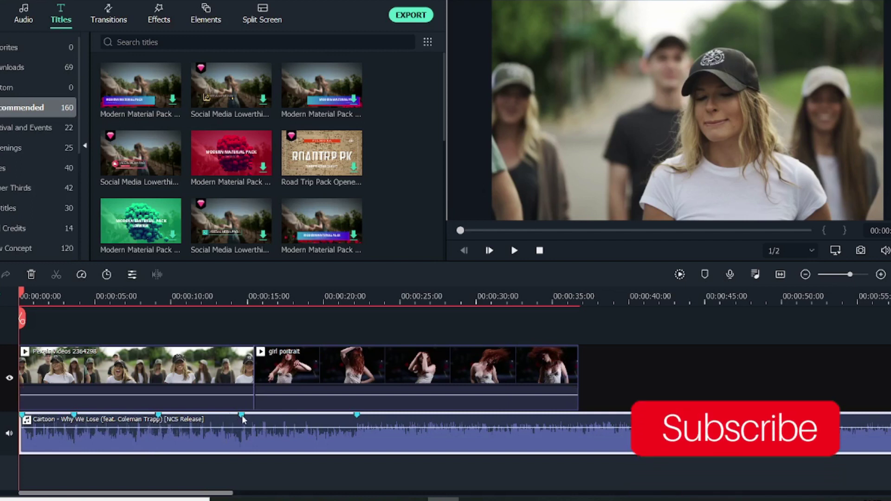
Copy the lyric line 'I don't know what you want' from Notepad and minimise Notepad
{"action": "key", "text": "alt+Tab"}
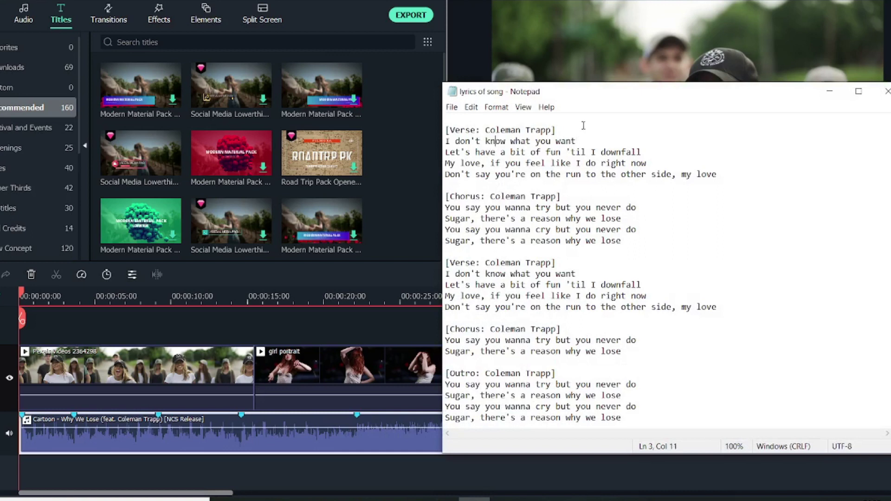
{"action": "left_click_drag", "start_coordinate": [496, 145], "coordinate": [466, 142]}
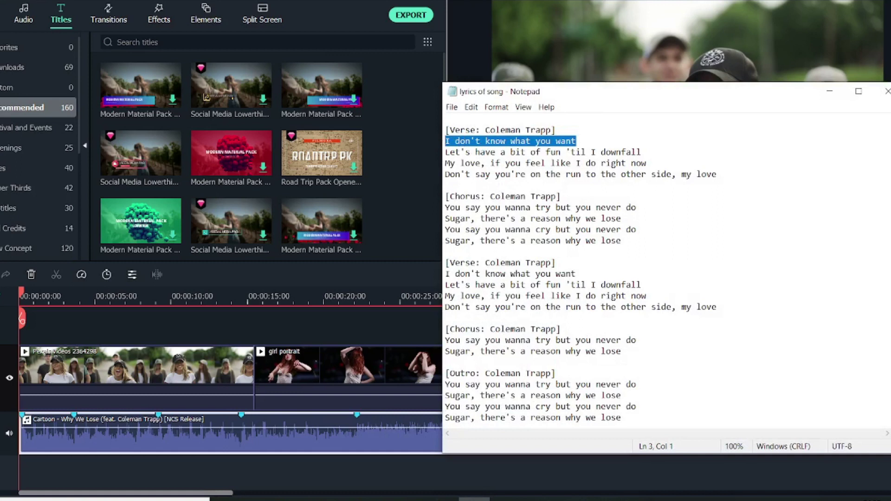
{"action": "left_click", "coordinate": [830, 91]}
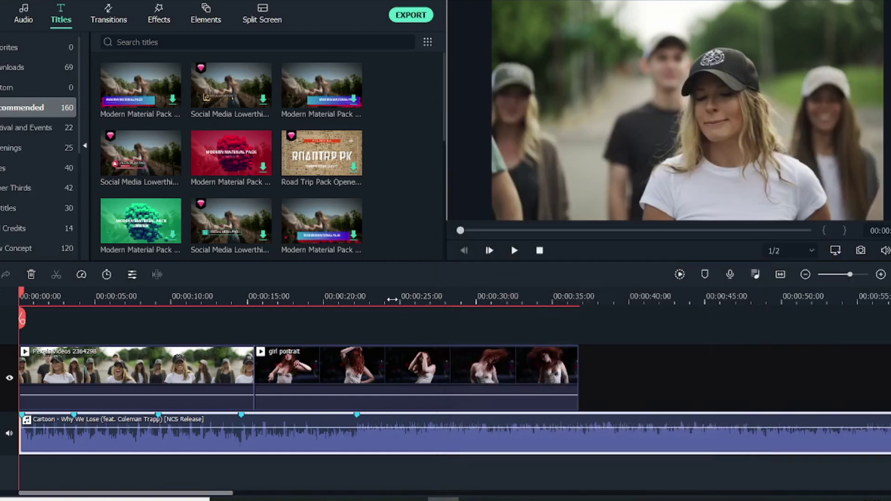
Place the Default Title from Downloads at the timeline start and trim it to about 3.4 seconds
{"action": "left_click_drag", "start_coordinate": [392, 299], "coordinate": [260, 302]}
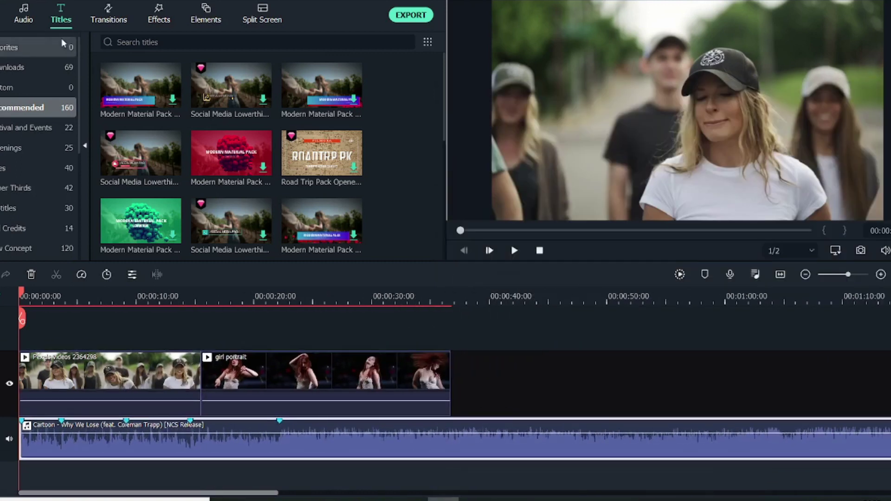
{"action": "left_click", "coordinate": [28, 75]}
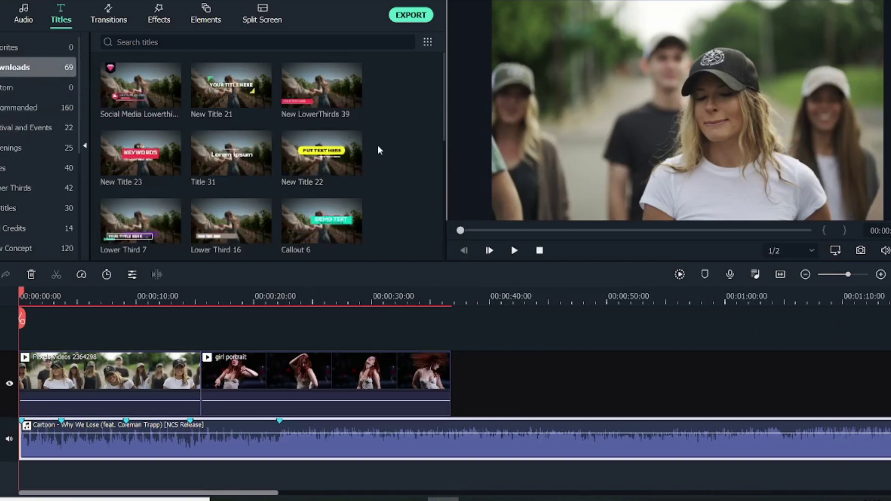
{"action": "scroll", "coordinate": [379, 150], "scroll_direction": "down", "scroll_amount": 10}
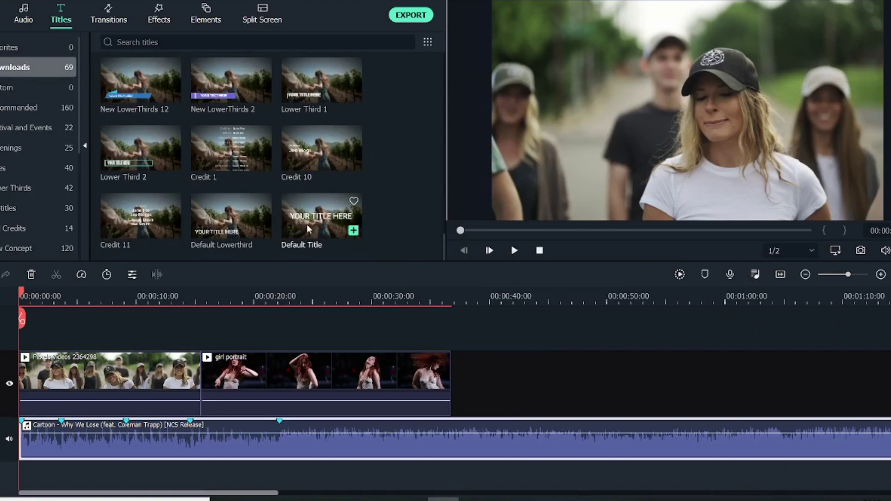
{"action": "left_click_drag", "start_coordinate": [308, 228], "coordinate": [30, 336]}
{"action": "left_click_drag", "start_coordinate": [21, 296], "coordinate": [22, 296]}
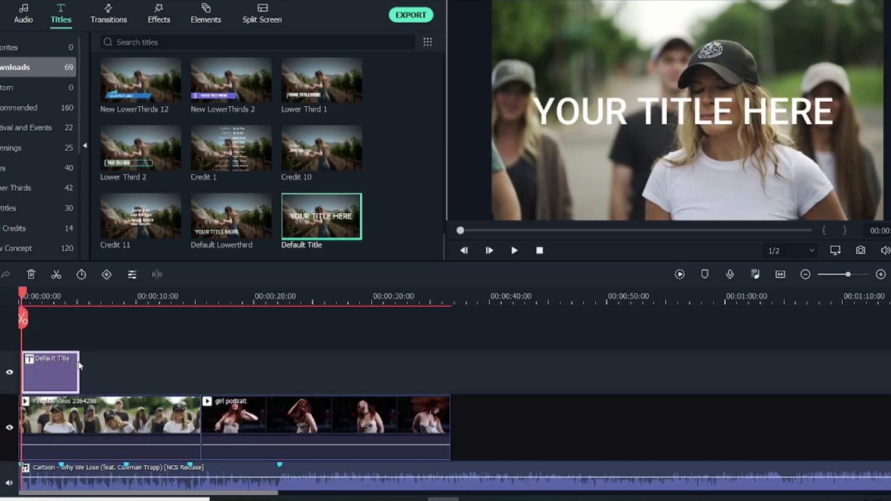
{"action": "left_click_drag", "start_coordinate": [80, 363], "coordinate": [60, 365]}
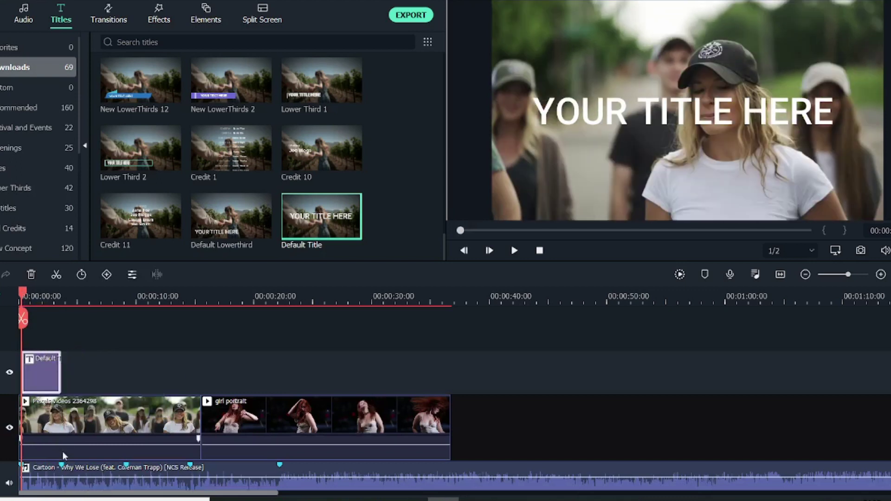
Replace the placeholder title text with 'I don't know what you want' and scale it to 57.97%
{"action": "double_click", "coordinate": [44, 370]}
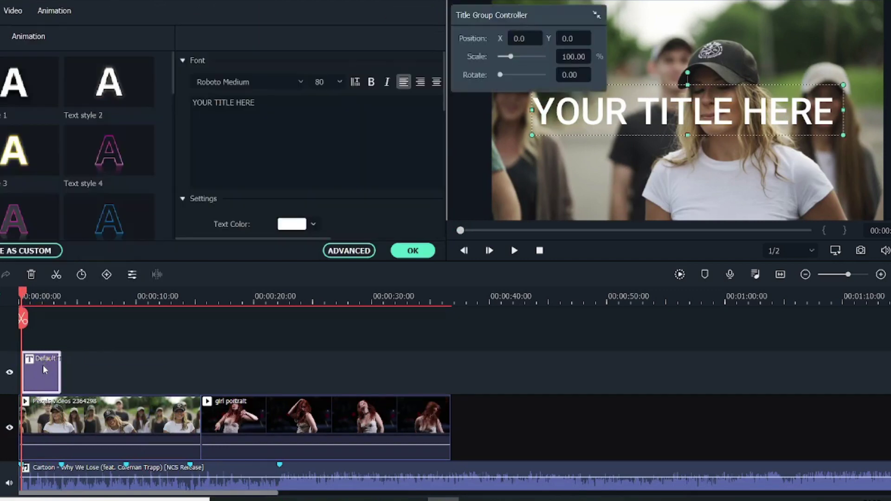
{"action": "left_click", "coordinate": [283, 122]}
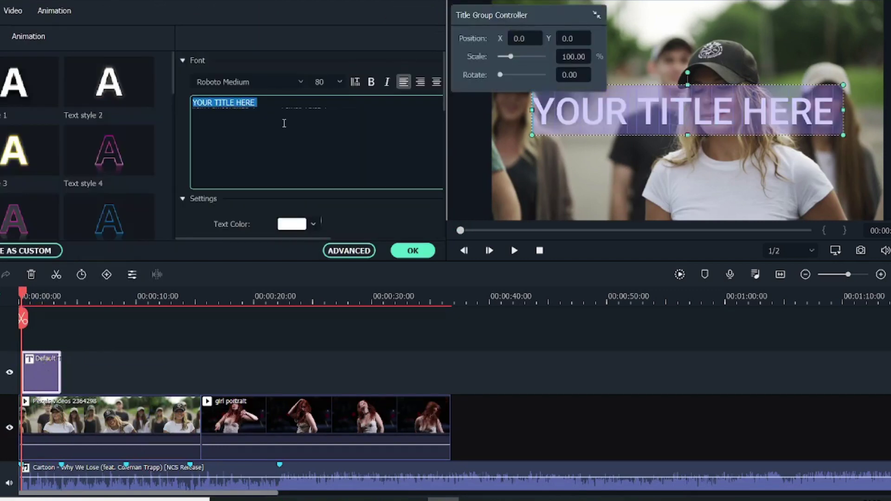
{"action": "key", "text": "ctrl+v"}
{"action": "key", "text": "ctrl+v"}
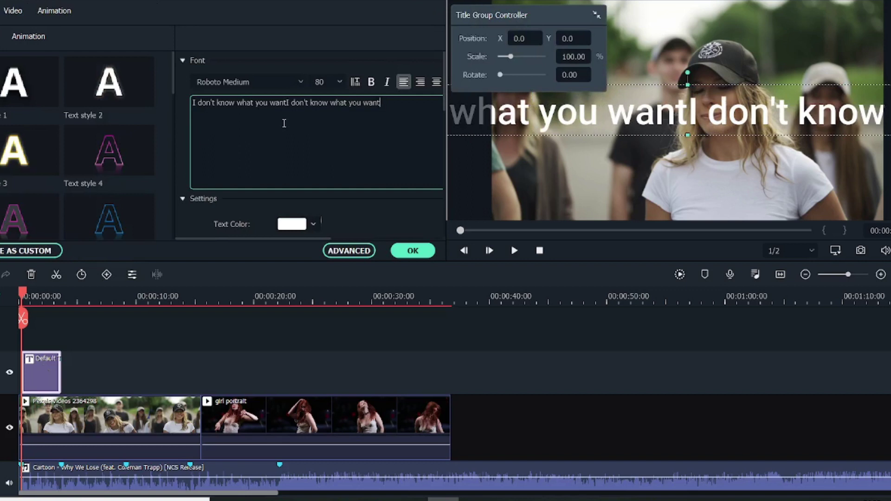
{"action": "triple_click", "coordinate": [291, 103]}
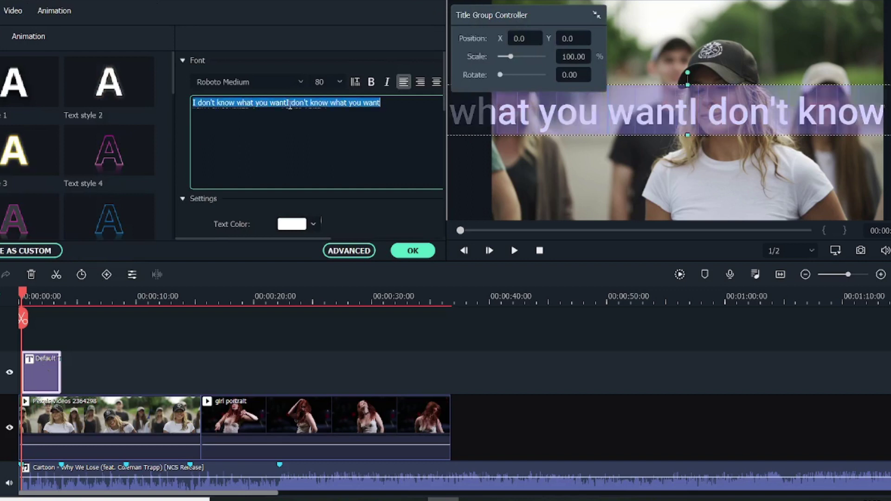
{"action": "type", "text": "I don't know what you want"}
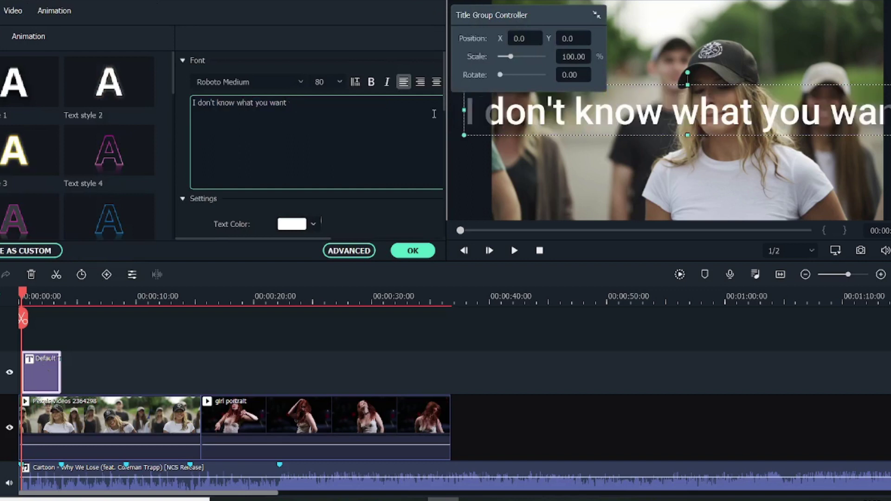
{"action": "left_click", "coordinate": [506, 56]}
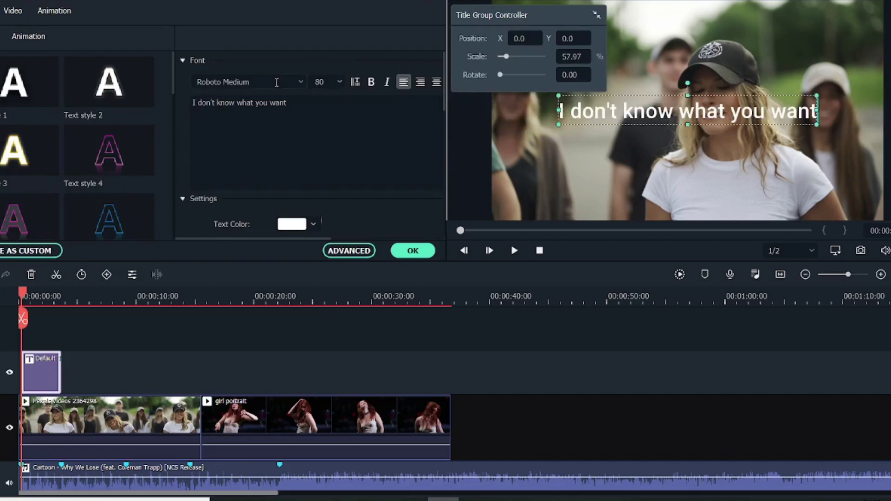
Set the lyric title font to sweetpurple and enlarge it to 104.35% scale
{"action": "left_click", "coordinate": [299, 84]}
{"action": "scroll", "coordinate": [297, 207], "scroll_direction": "down", "scroll_amount": 3}
{"action": "left_click_drag", "start_coordinate": [432, 251], "coordinate": [430, 295]}
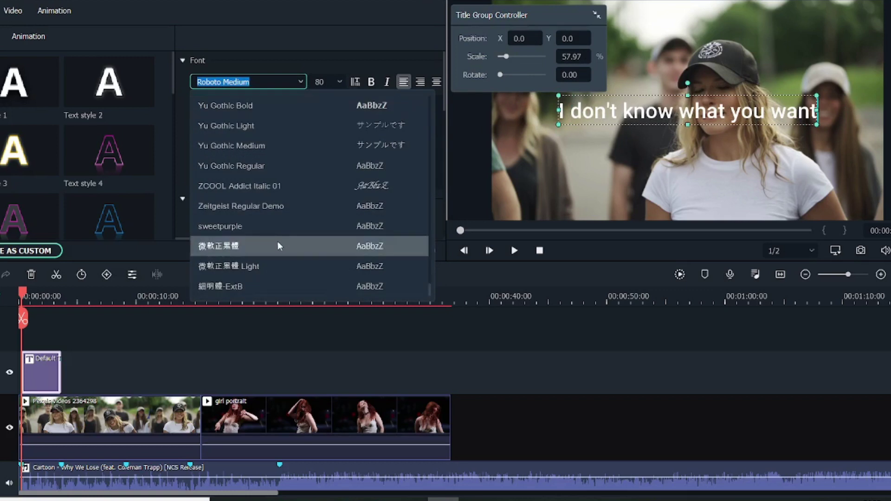
{"action": "left_click", "coordinate": [220, 226]}
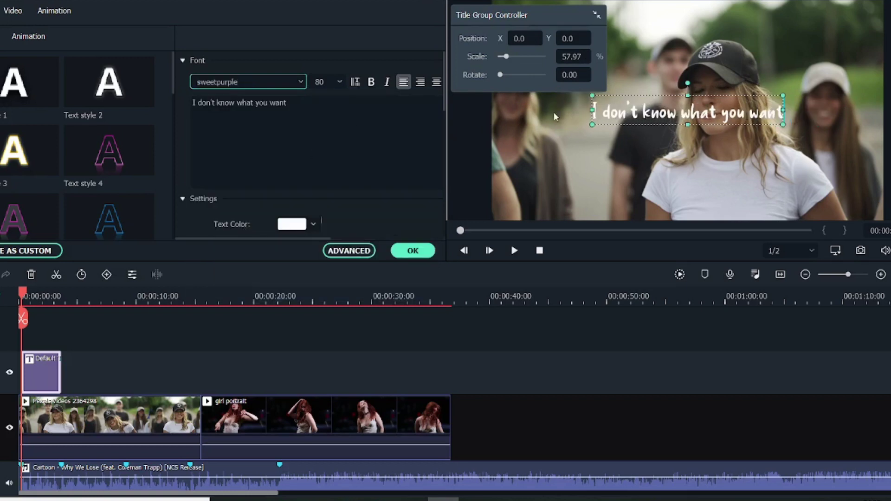
{"action": "left_click_drag", "start_coordinate": [509, 58], "coordinate": [512, 56]}
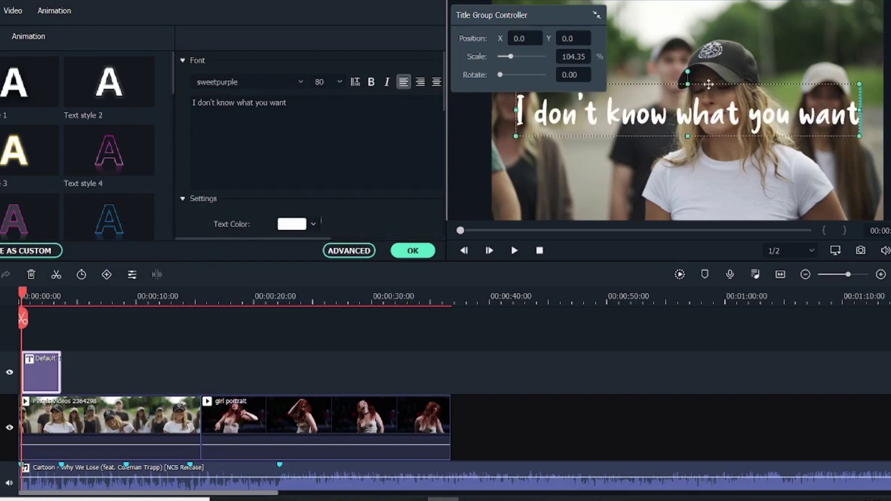
Move the lyric title lower in the frame and preview it from the start
{"action": "left_click_drag", "start_coordinate": [709, 84], "coordinate": [708, 142]}
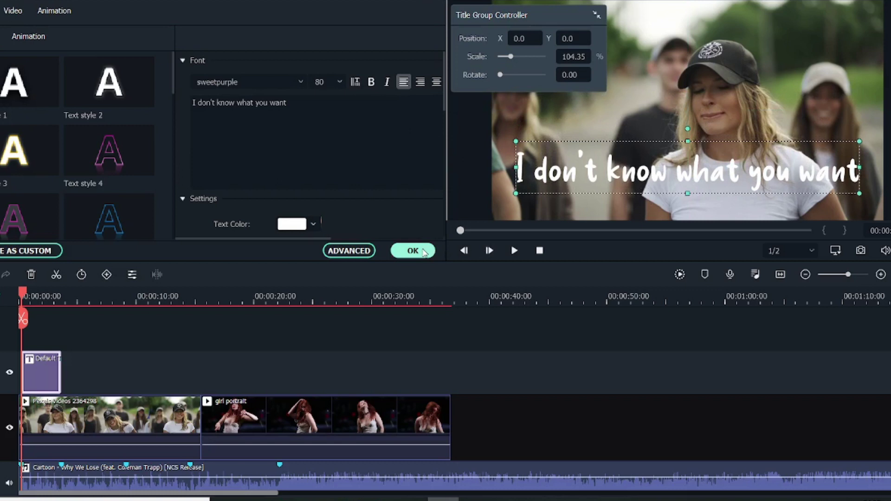
{"action": "left_click", "coordinate": [420, 255]}
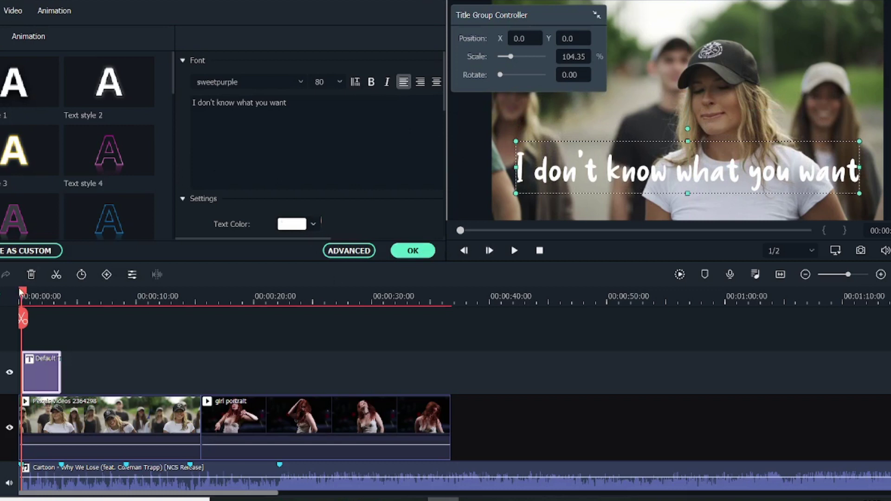
{"action": "left_click_drag", "start_coordinate": [21, 293], "coordinate": [44, 302]}
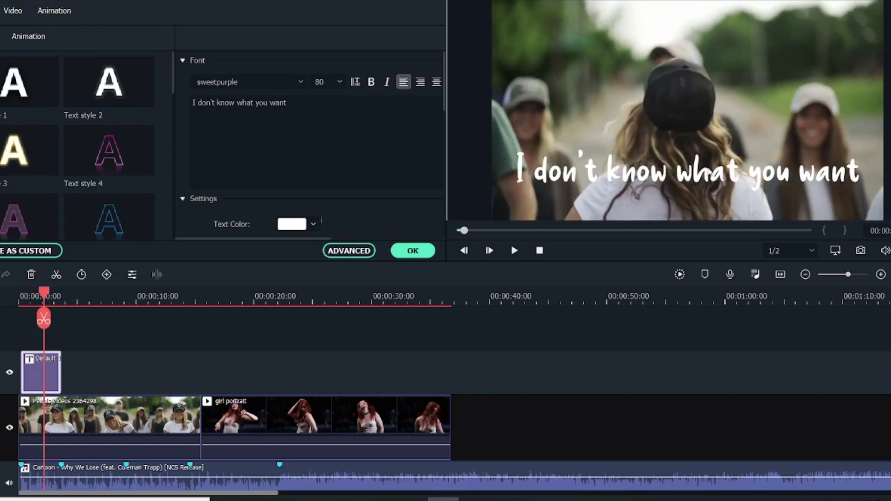
{"action": "left_click_drag", "start_coordinate": [45, 300], "coordinate": [23, 297]}
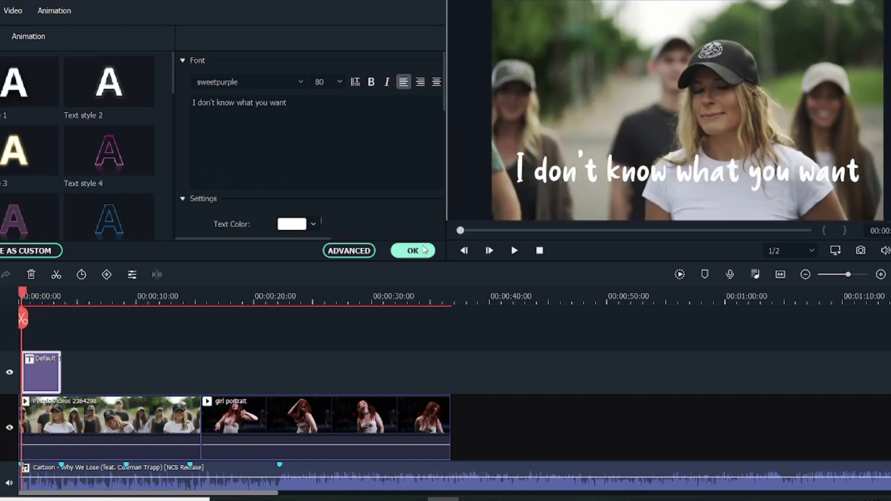
Copy the lyric title clip and paste it onto a new track at 0:00
{"action": "left_click", "coordinate": [423, 251]}
{"action": "right_click", "coordinate": [38, 369]}
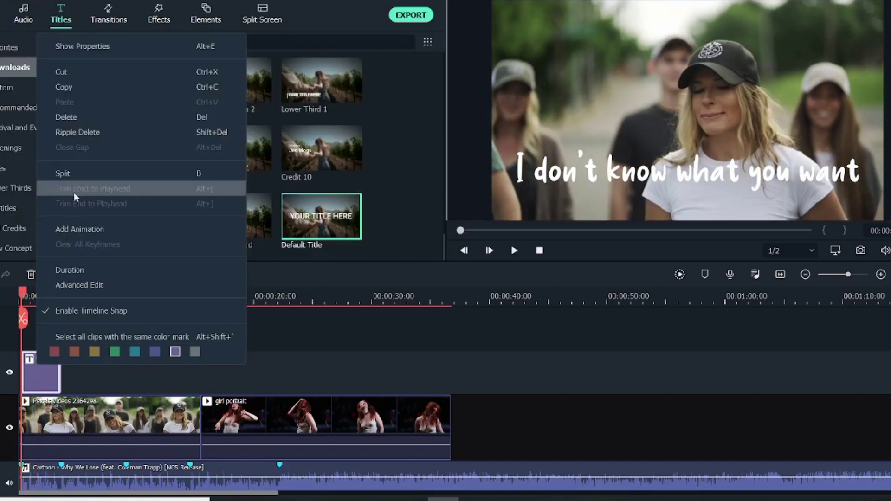
{"action": "left_click", "coordinate": [69, 87]}
{"action": "left_click", "coordinate": [501, 301]}
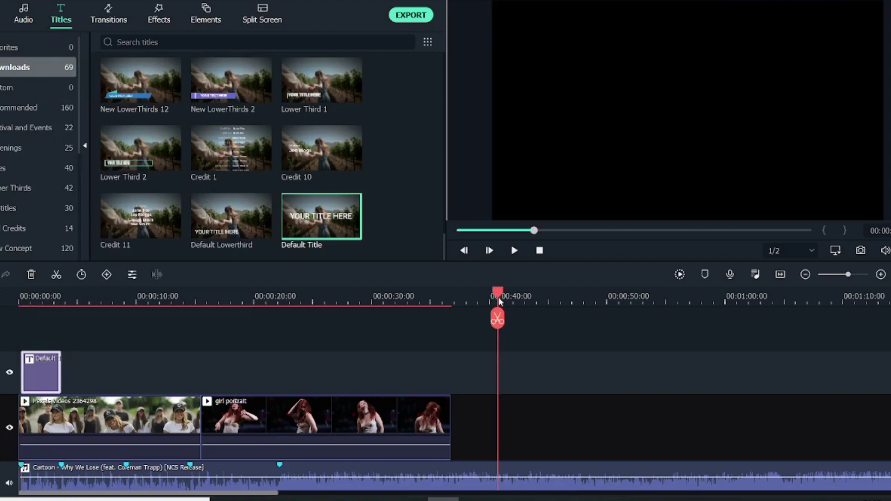
{"action": "right_click", "coordinate": [535, 406]}
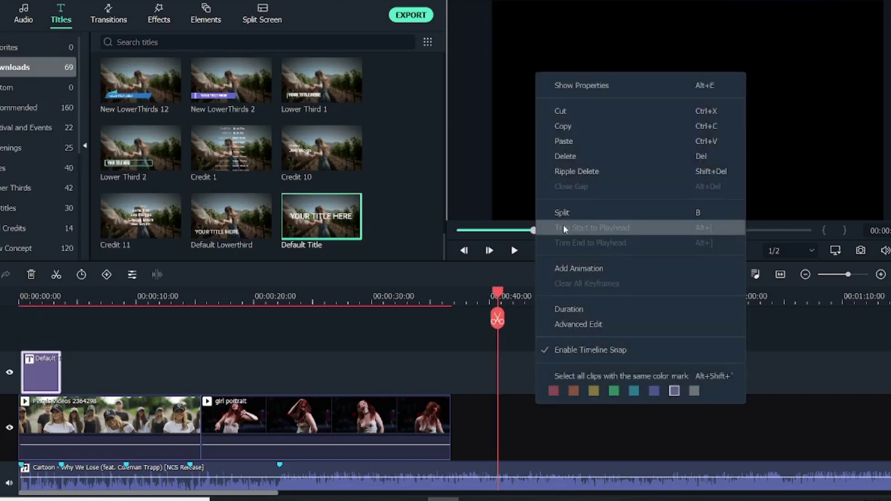
{"action": "left_click", "coordinate": [571, 143]}
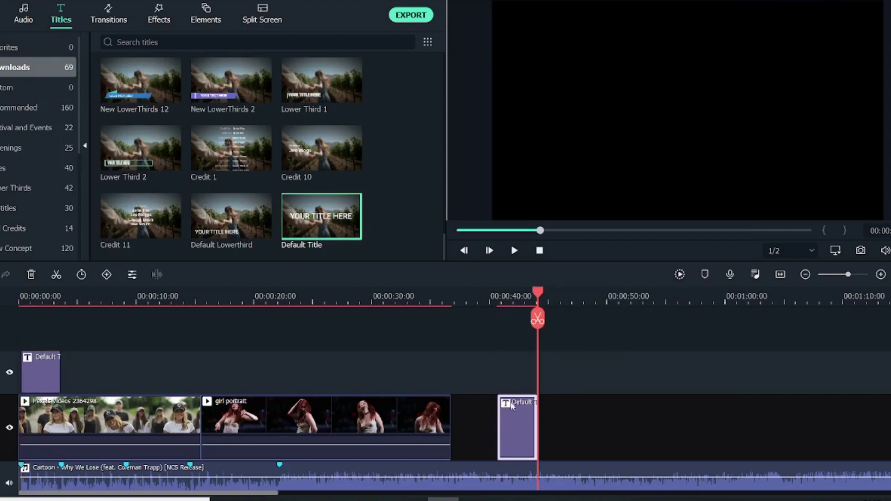
{"action": "left_click_drag", "start_coordinate": [510, 433], "coordinate": [37, 304]}
{"action": "left_click", "coordinate": [26, 301]}
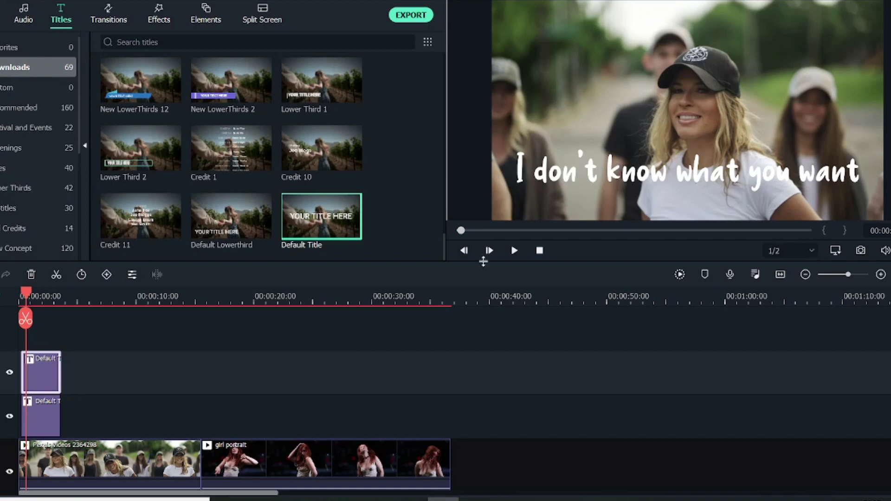
Apply Text style 5 to the top title copy for pink text, after trying Text style 8
{"action": "double_click", "coordinate": [48, 379]}
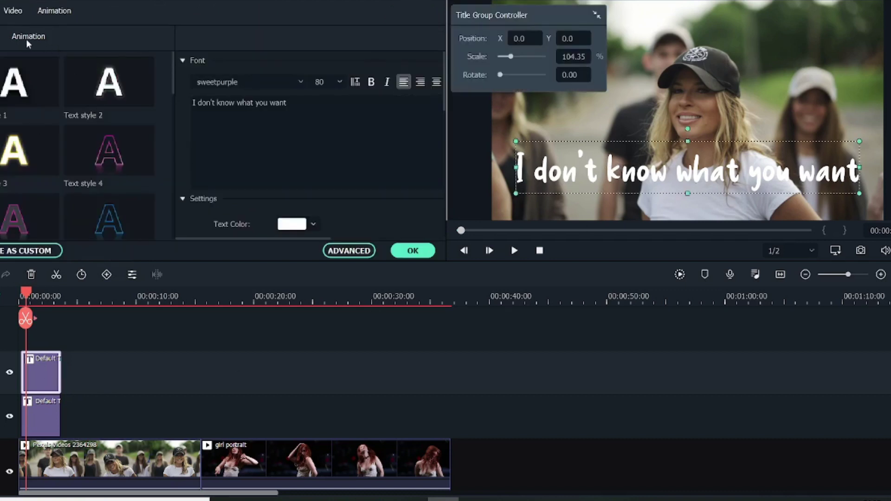
{"action": "mouse_move", "coordinate": [105, 158]}
{"action": "mouse_move", "coordinate": [45, 212]}
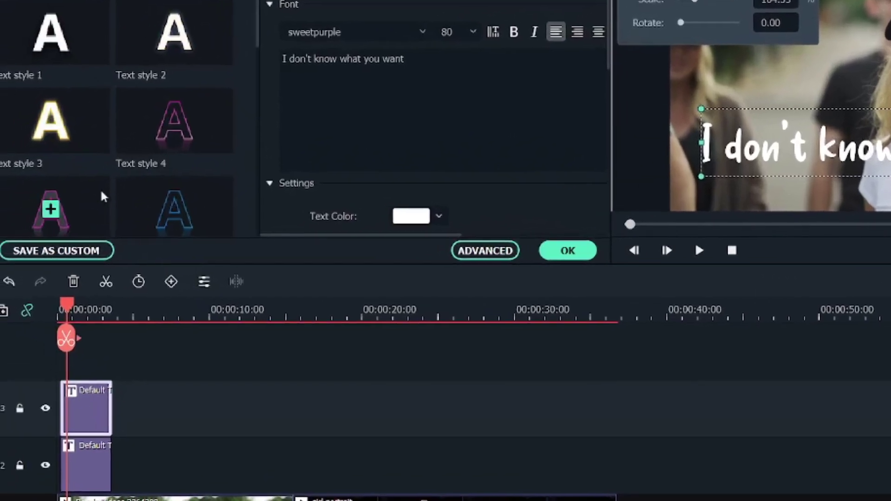
{"action": "scroll", "coordinate": [89, 186], "scroll_direction": "down", "scroll_amount": 3}
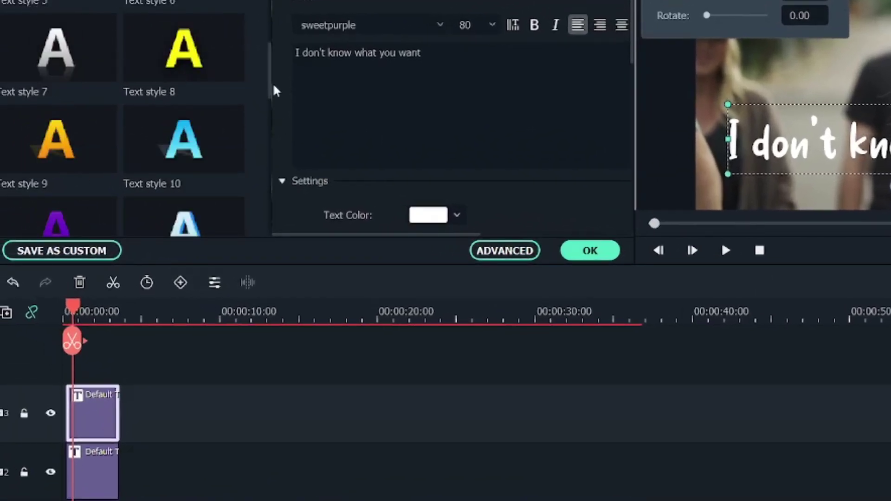
{"action": "left_click_drag", "start_coordinate": [271, 81], "coordinate": [266, 48]}
{"action": "left_click", "coordinate": [94, 73]}
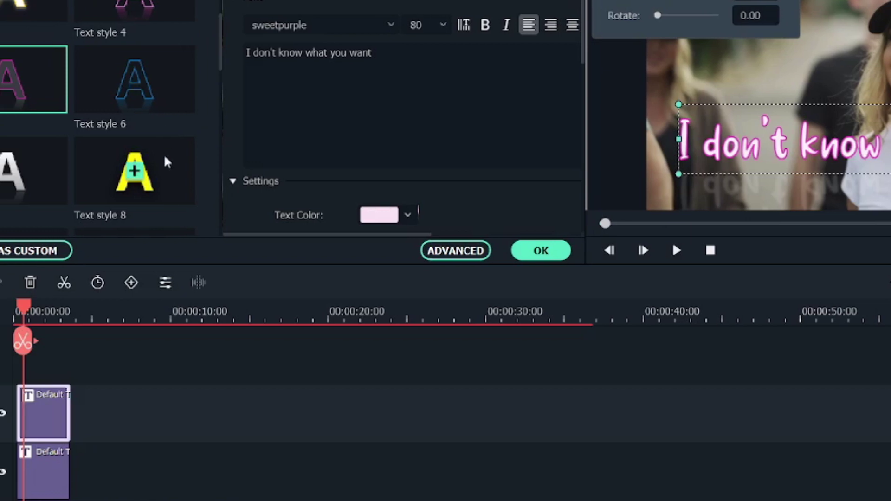
{"action": "scroll", "coordinate": [61, 168], "scroll_direction": "down", "scroll_amount": 5}
{"action": "scroll", "coordinate": [63, 124], "scroll_direction": "up", "scroll_amount": 5}
{"action": "left_click", "coordinate": [213, 167]}
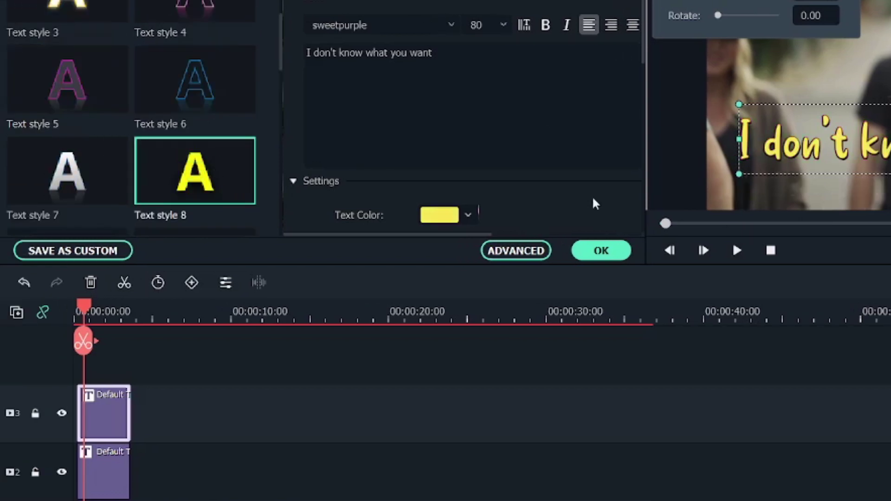
{"action": "left_click", "coordinate": [84, 81]}
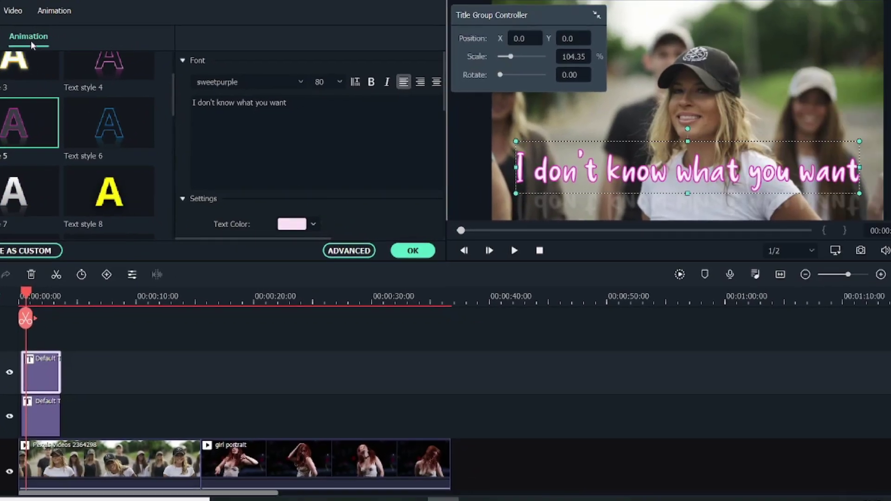
Apply the Type Writer animation to the pink title and preview it in the advanced editor
{"action": "mouse_move", "coordinate": [54, 166]}
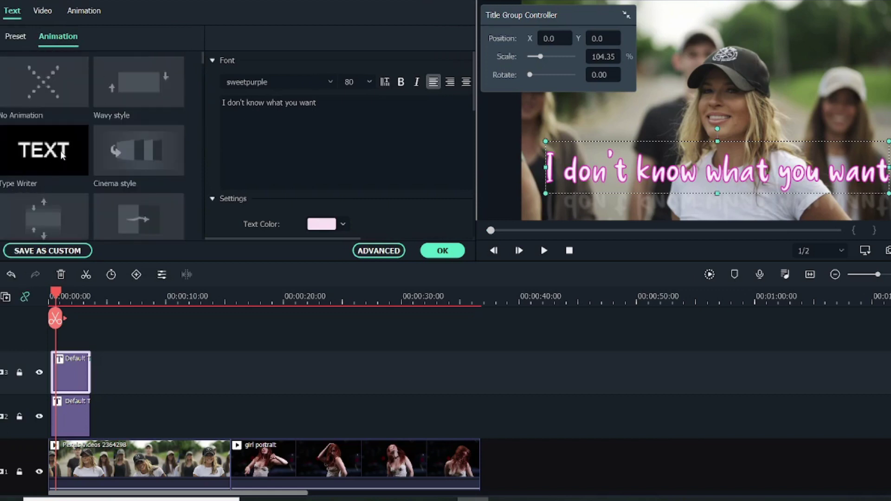
{"action": "left_click", "coordinate": [53, 166]}
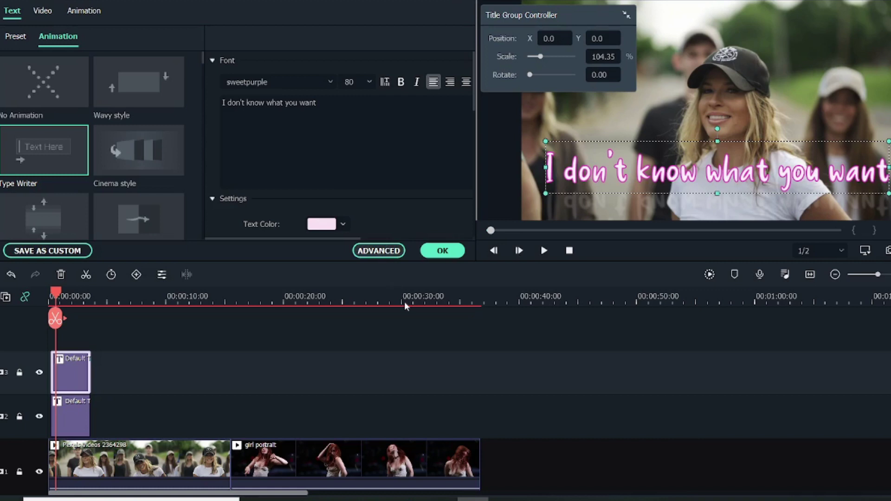
{"action": "left_click", "coordinate": [379, 251]}
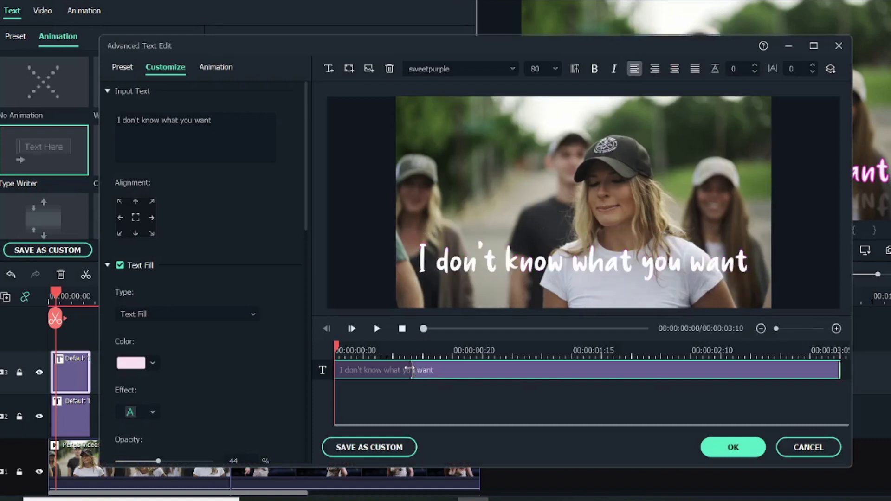
{"action": "left_click_drag", "start_coordinate": [411, 370], "coordinate": [802, 367]}
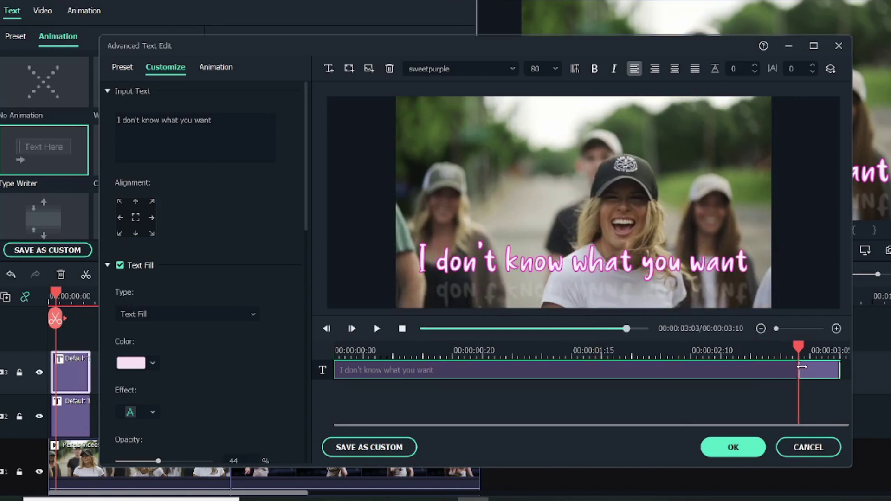
{"action": "left_click", "coordinate": [746, 450]}
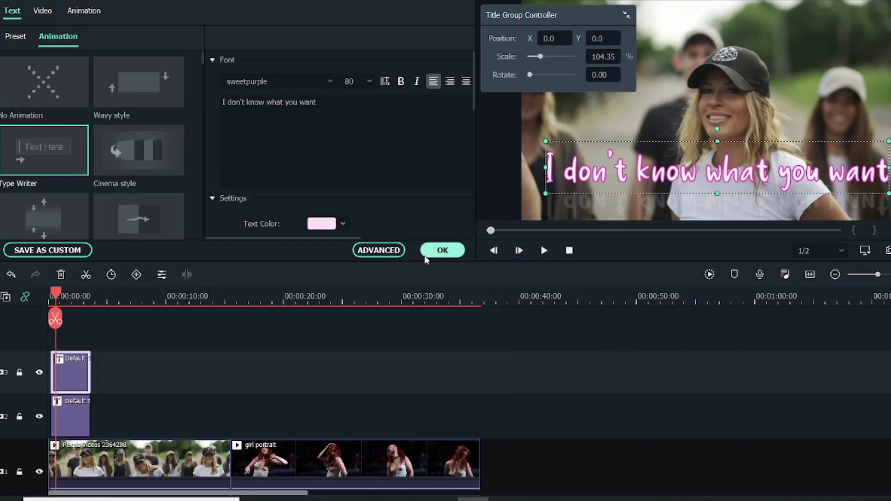
Play the opening from the start to check the pink typewriter title, then set the playhead to 00:00:00:18
{"action": "left_click", "coordinate": [442, 251]}
{"action": "left_click_drag", "start_coordinate": [55, 299], "coordinate": [50, 299]}
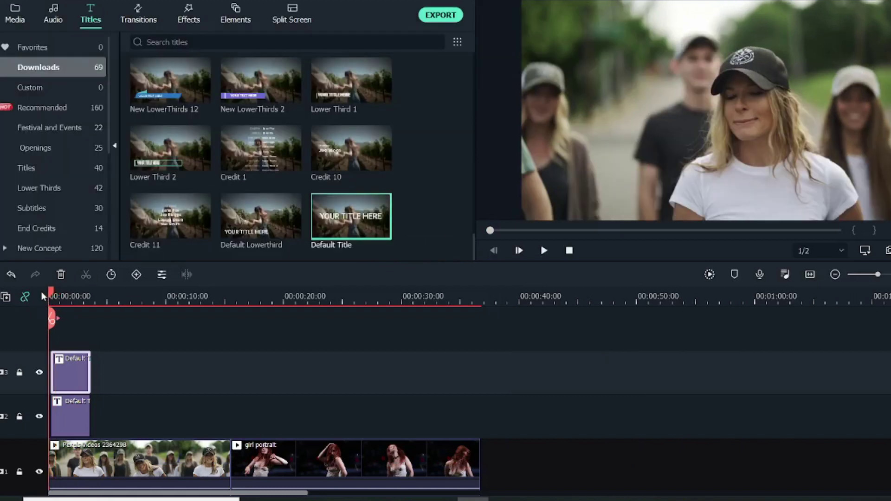
{"action": "left_click", "coordinate": [545, 252]}
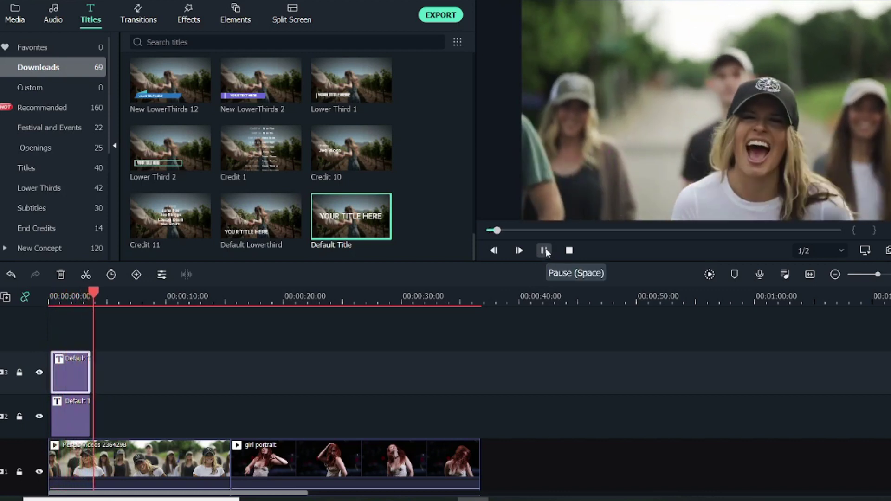
{"action": "left_click", "coordinate": [545, 251]}
{"action": "scroll", "coordinate": [419, 333], "scroll_direction": "down", "scroll_amount": 1}
{"action": "scroll", "coordinate": [419, 332], "scroll_direction": "down", "scroll_amount": 2}
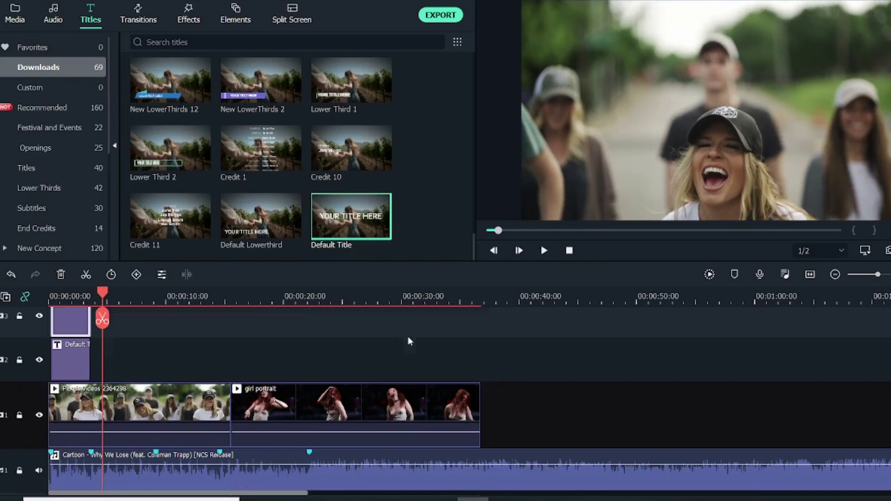
{"action": "mouse_move", "coordinate": [106, 298]}
{"action": "left_mouse_down"}
{"action": "mouse_move", "coordinate": [68, 297]}
{"action": "mouse_move", "coordinate": [94, 293]}
{"action": "left_mouse_up"}
Duplicate the lyric title clips to make a fourth title pair on the timeline
{"action": "left_click", "coordinate": [72, 358]}
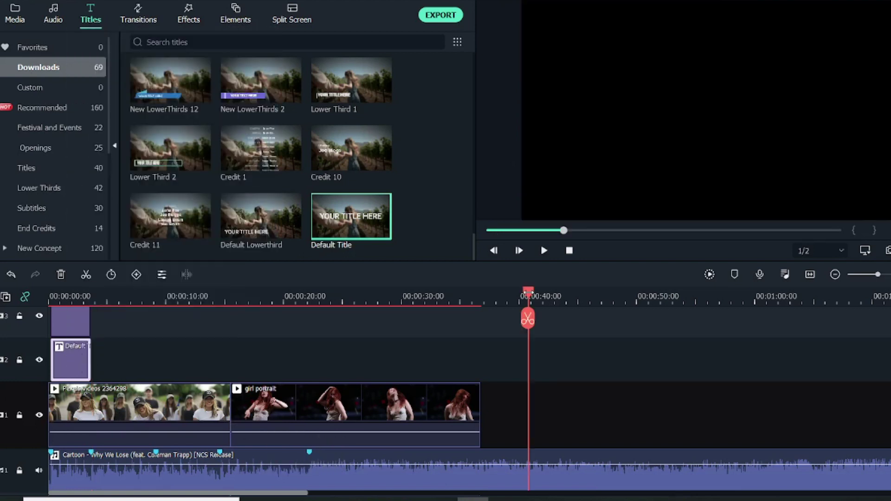
{"action": "key", "text": "ctrl+c"}
{"action": "key", "text": "ctrl+v"}
{"action": "key", "text": "alt+Tab"}
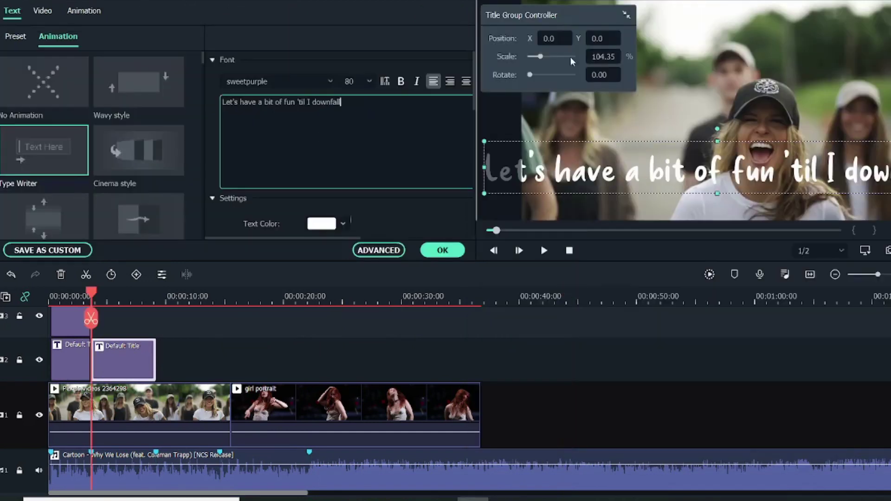
{"action": "left_click_drag", "start_coordinate": [538, 56], "coordinate": [533, 56]}
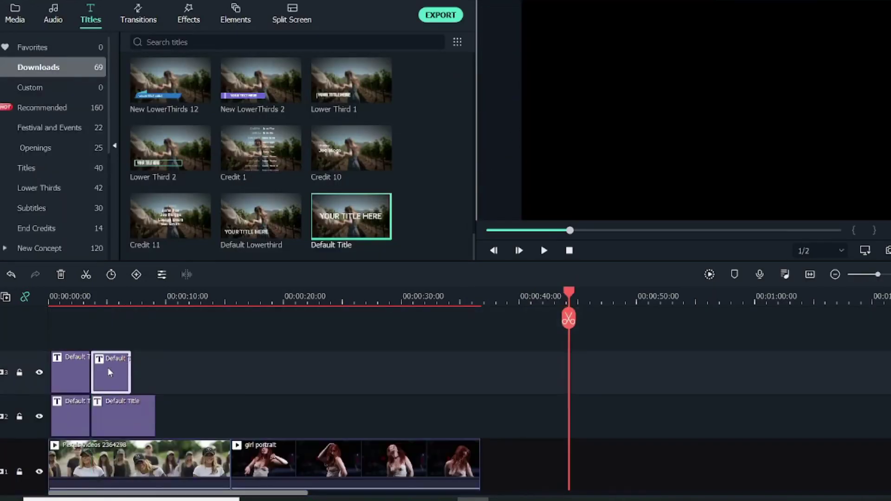
{"action": "key", "text": "ctrl+v"}
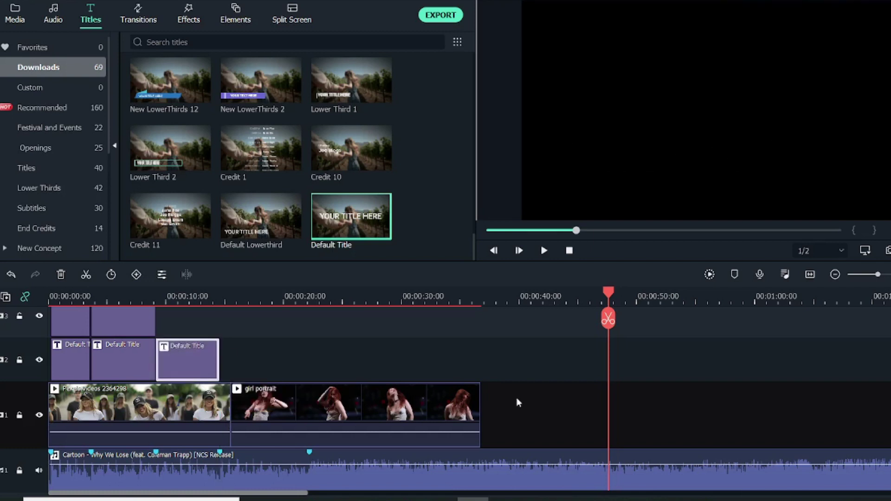
{"action": "key", "text": "alt+Tab"}
{"action": "left_click_drag", "start_coordinate": [475, 164], "coordinate": [701, 164]}
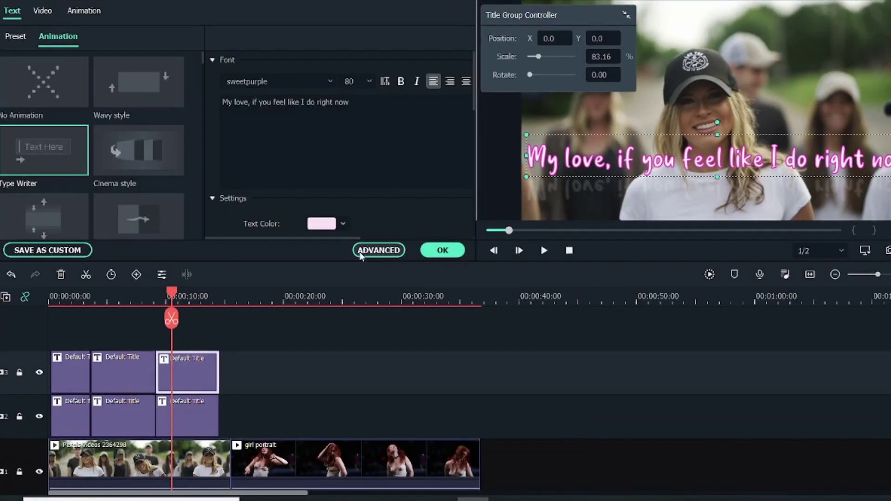
Edit the title to two centred lines ending 'My LOVE...' and enlarge it
{"action": "left_click", "coordinate": [379, 251]}
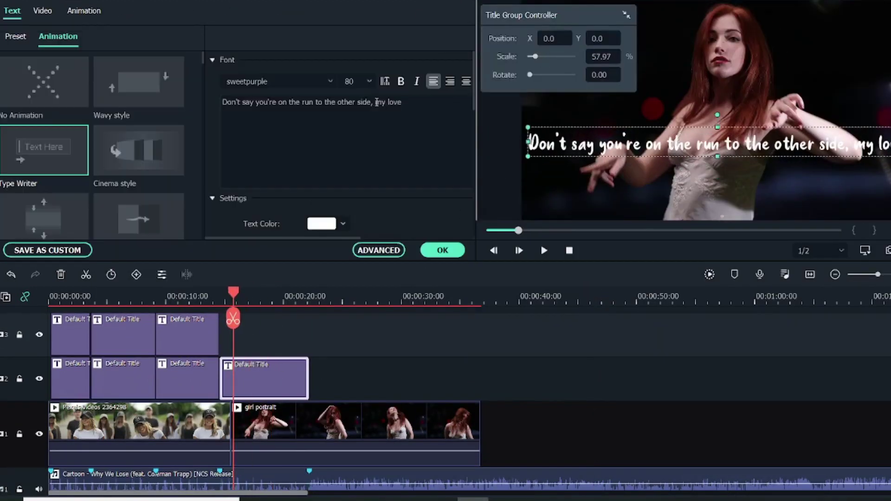
{"action": "left_click", "coordinate": [378, 102]}
{"action": "key", "text": "Return"}
{"action": "key", "text": "Delete"}
{"action": "left_click", "coordinate": [466, 81]}
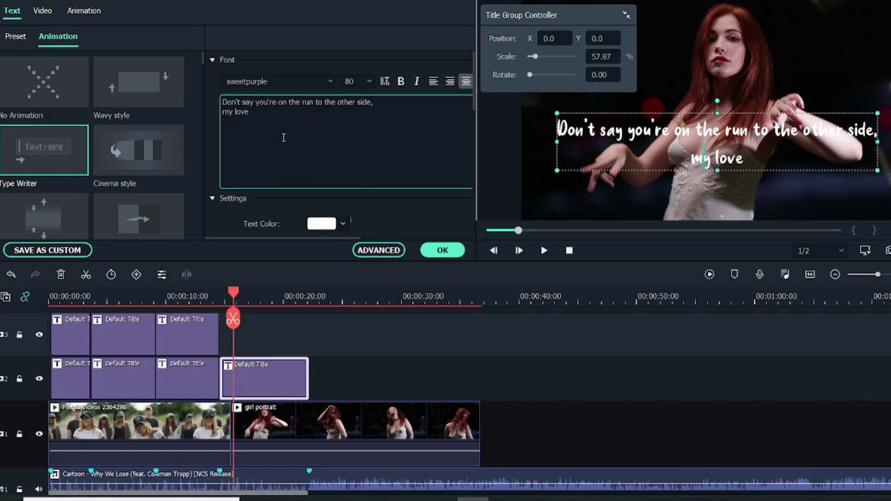
{"action": "type", "text": "M"}
{"action": "double_click", "coordinate": [245, 112]}
{"action": "type", "text": "LOVE..."}
{"action": "left_click_drag", "start_coordinate": [535, 56], "coordinate": [538, 56]}
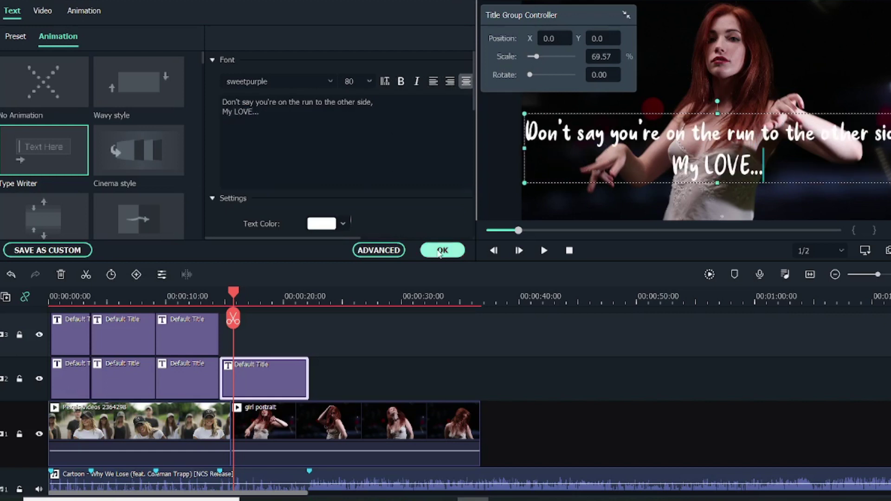
{"action": "left_click", "coordinate": [442, 250]}
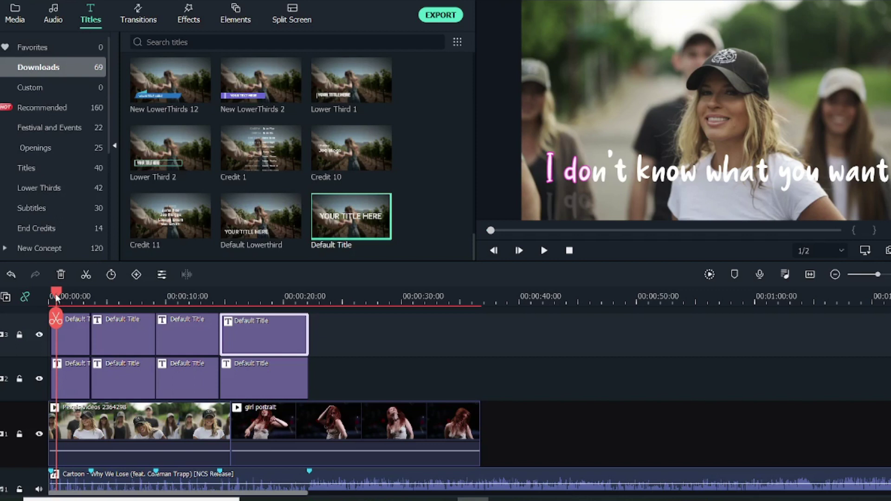
{"action": "left_click_drag", "start_coordinate": [55, 297], "coordinate": [59, 301]}
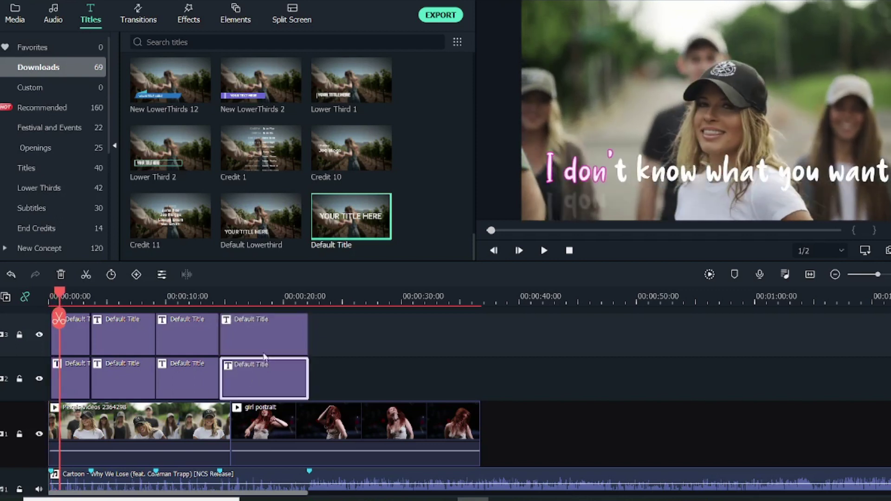
{"action": "left_click", "coordinate": [247, 301]}
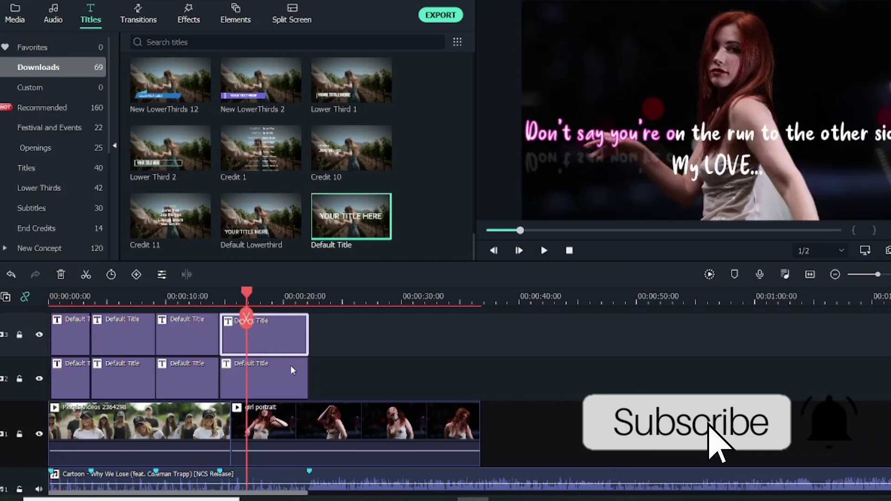
{"action": "left_click", "coordinate": [290, 367]}
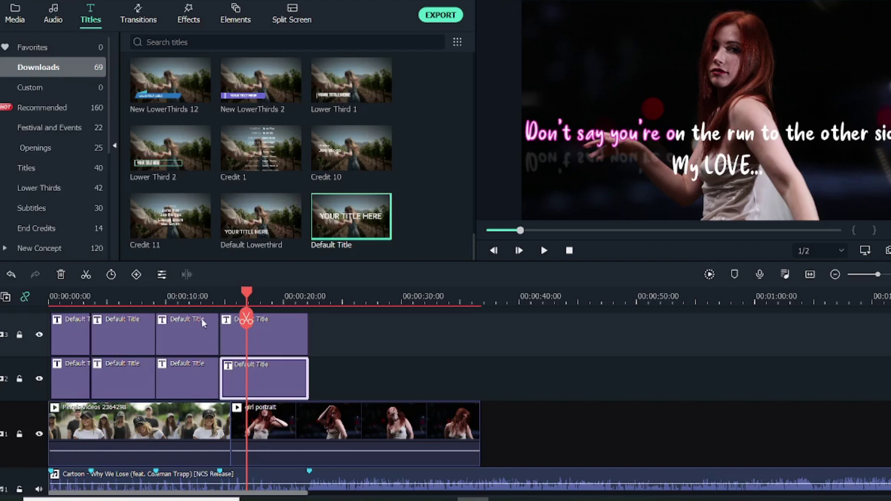
{"action": "left_click", "coordinate": [177, 300]}
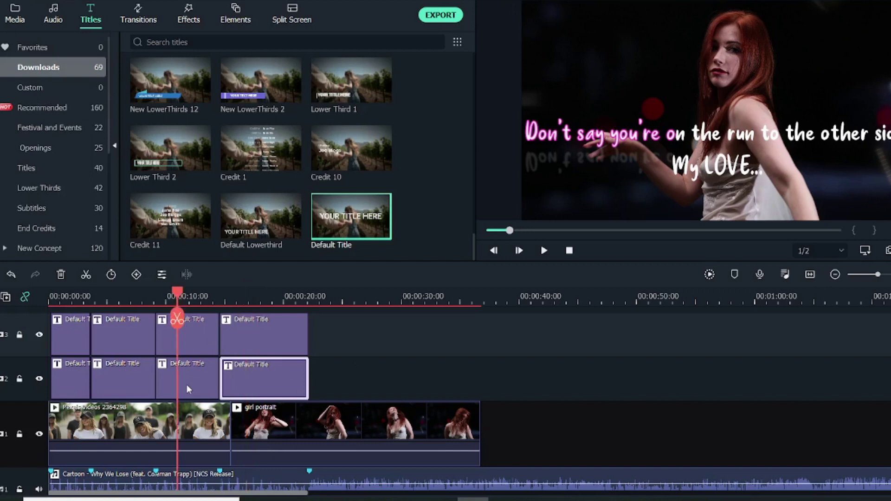
{"action": "left_click", "coordinate": [187, 384]}
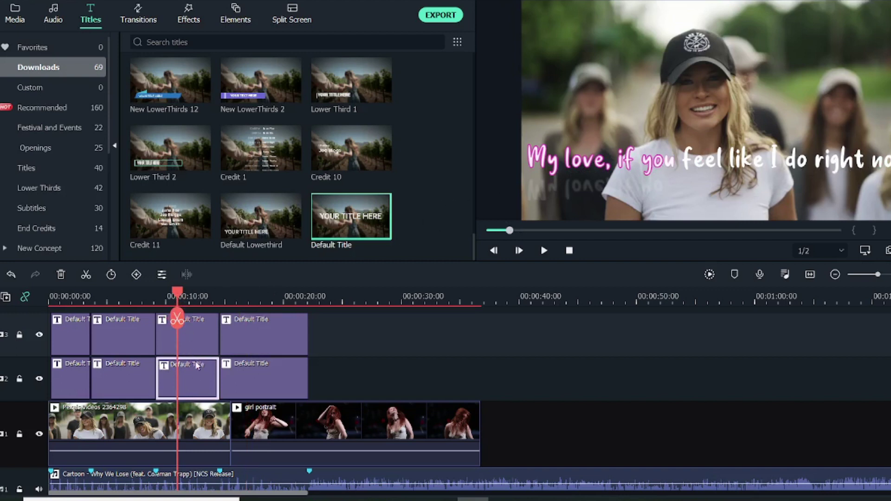
{"action": "left_click", "coordinate": [190, 330]}
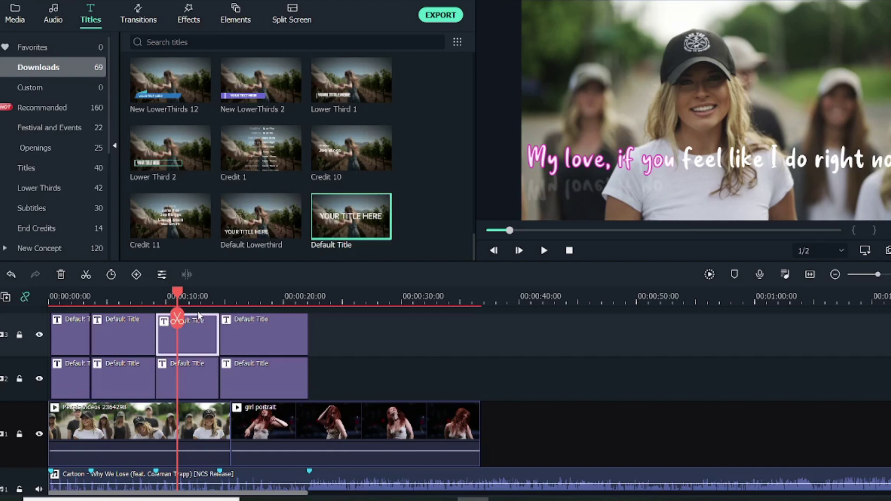
{"action": "left_click", "coordinate": [199, 371]}
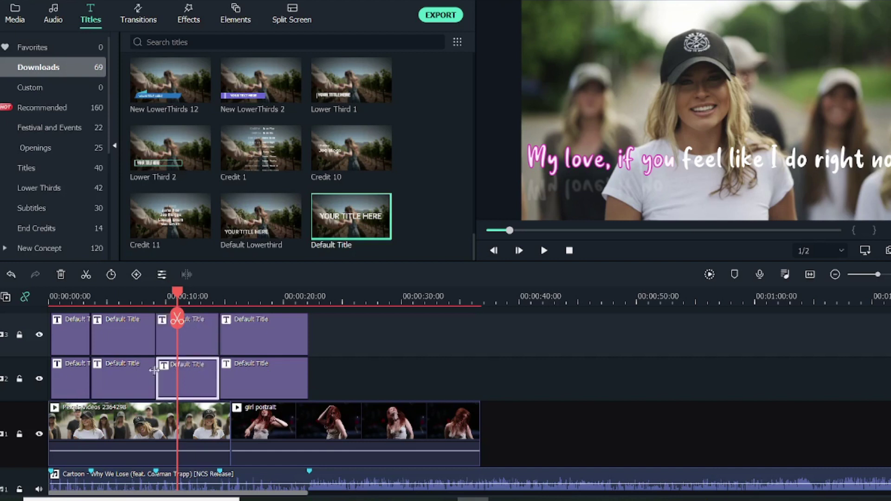
{"action": "left_click", "coordinate": [132, 369]}
{"action": "left_click", "coordinate": [108, 297]}
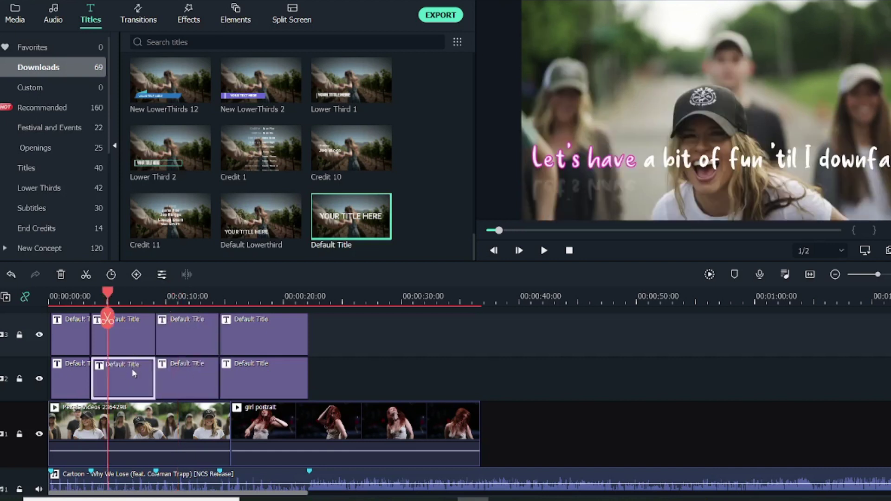
{"action": "left_click", "coordinate": [71, 373]}
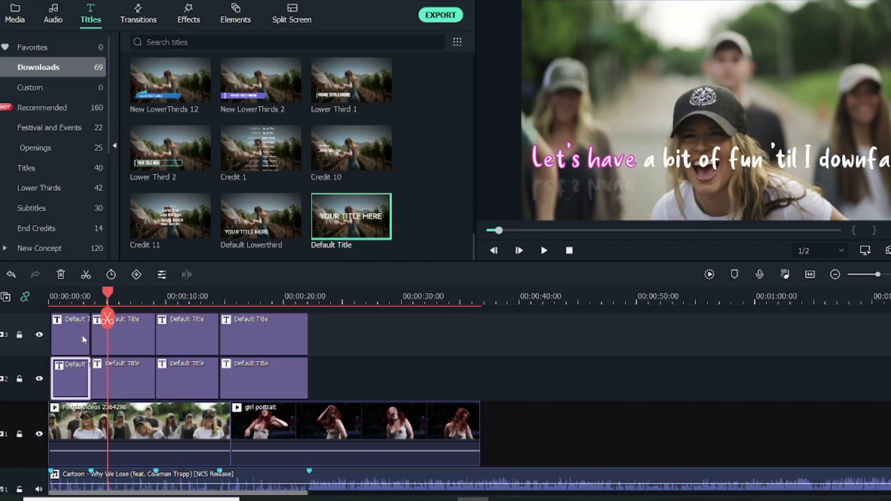
{"action": "left_click", "coordinate": [256, 299]}
{"action": "left_click_drag", "start_coordinate": [256, 299], "coordinate": [68, 291]}
{"action": "scroll", "coordinate": [289, 352], "scroll_direction": "up", "scroll_amount": 2}
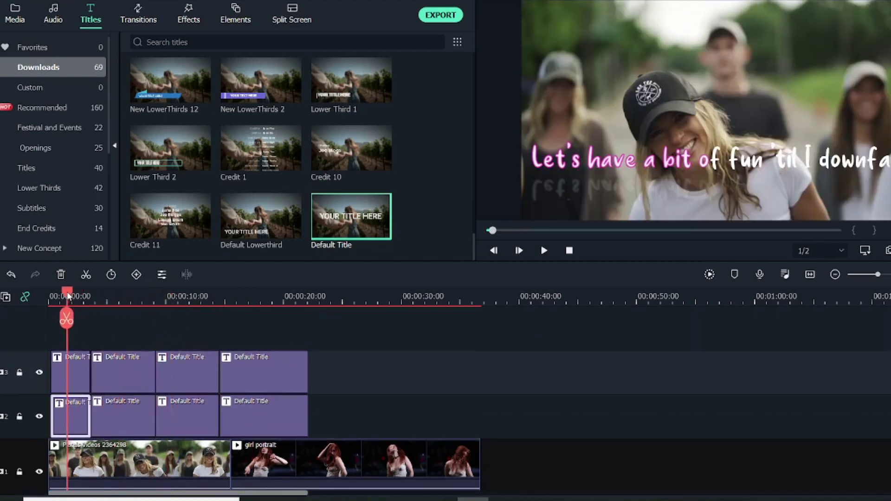
Place the Lyrics Video Element green-screen clip on a new track above the titles
{"action": "left_click", "coordinate": [18, 18]}
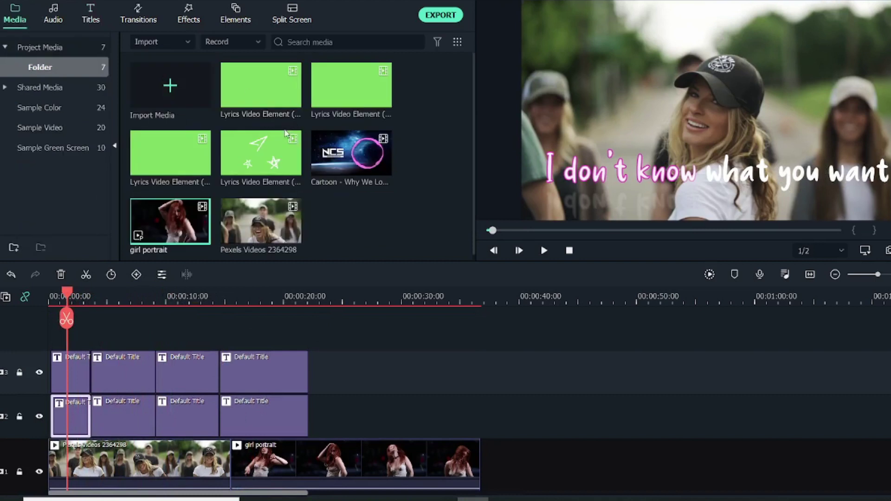
{"action": "left_click_drag", "start_coordinate": [272, 160], "coordinate": [231, 204]}
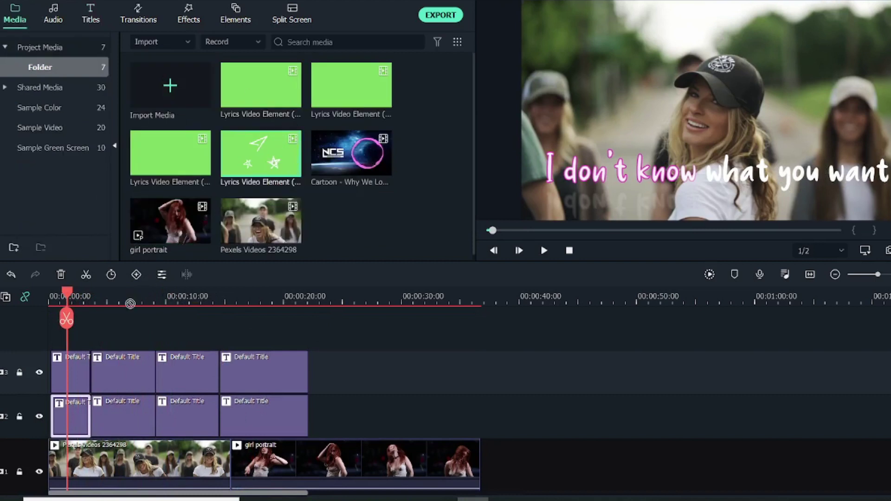
{"action": "left_click_drag", "start_coordinate": [118, 316], "coordinate": [111, 325]}
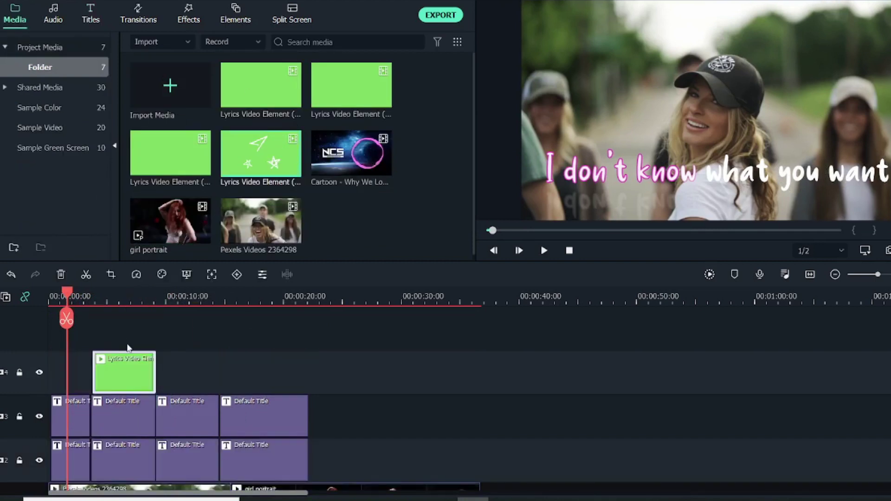
Turn on Chroma Key for the element and play back to check the keyed result
{"action": "double_click", "coordinate": [142, 368]}
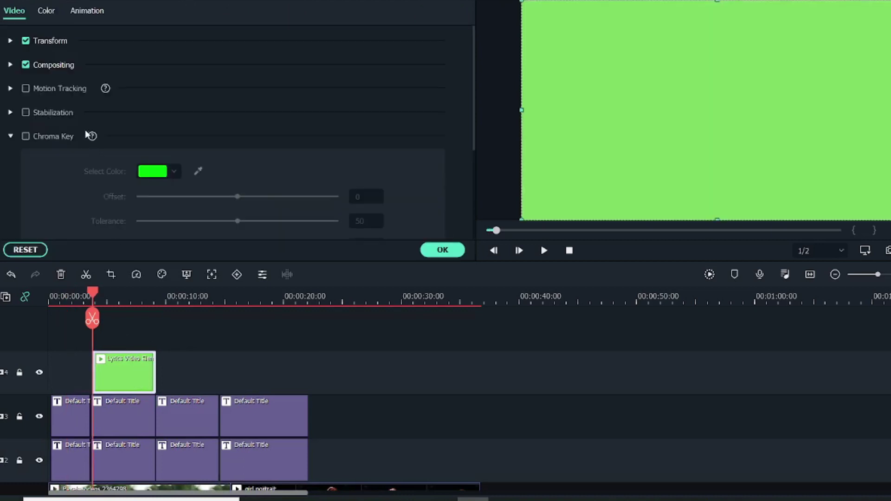
{"action": "left_click", "coordinate": [54, 136]}
{"action": "left_click", "coordinate": [443, 250]}
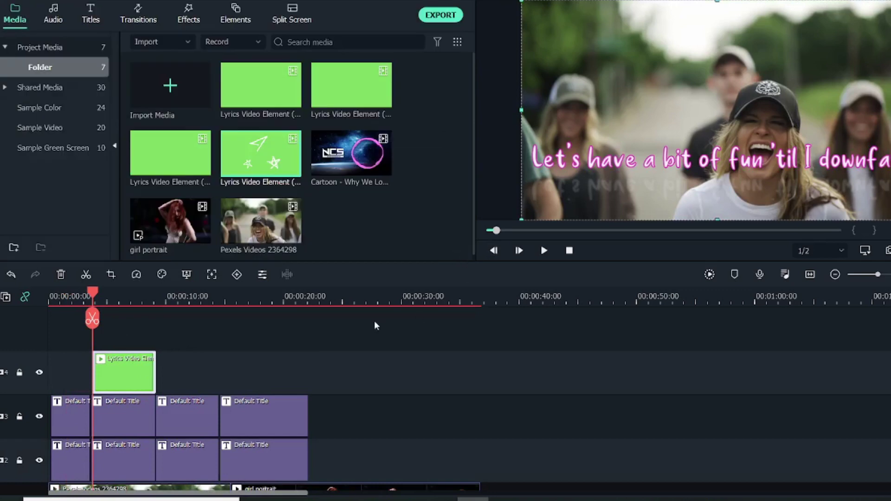
{"action": "left_click", "coordinate": [545, 251]}
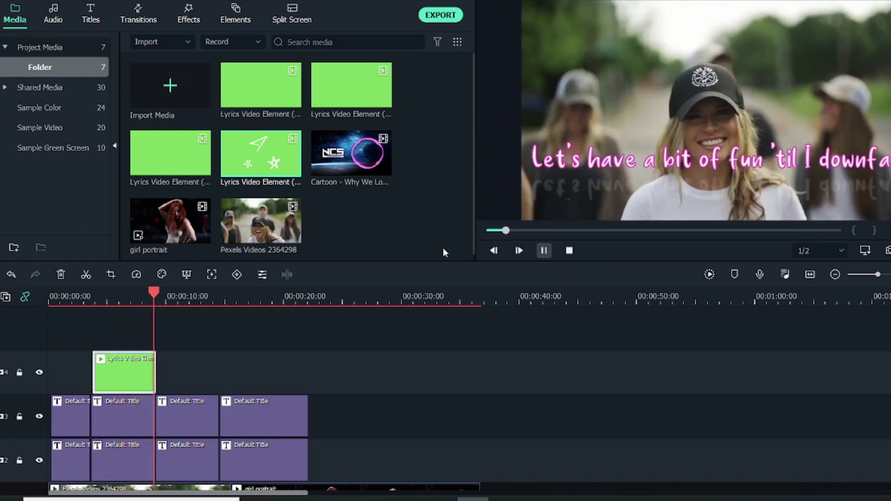
{"action": "key", "text": "space"}
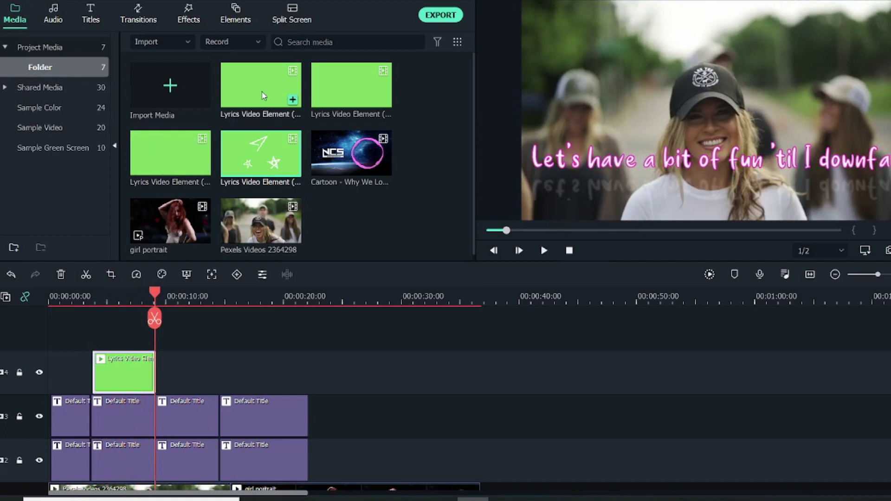
Add a second Lyrics Video Element at about 12 seconds with Chroma Key enabled
{"action": "left_click_drag", "start_coordinate": [254, 98], "coordinate": [189, 367]}
{"action": "double_click", "coordinate": [221, 375]}
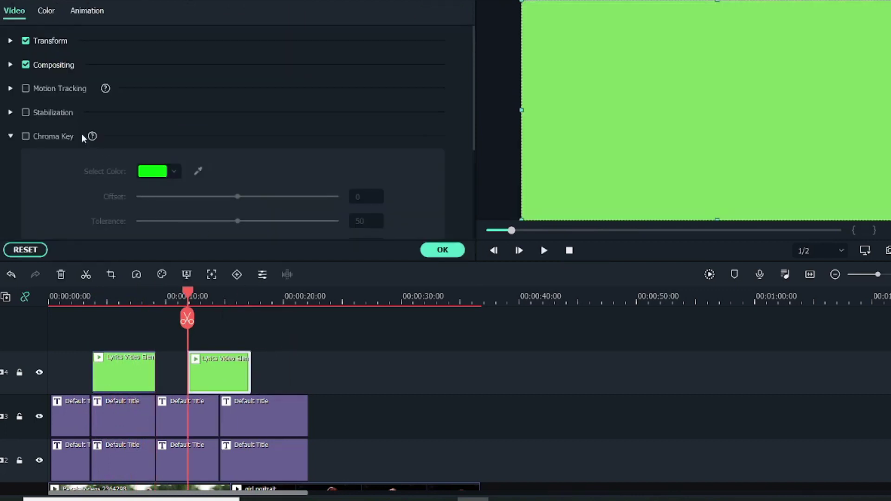
{"action": "left_click", "coordinate": [76, 136]}
{"action": "left_click", "coordinate": [455, 255]}
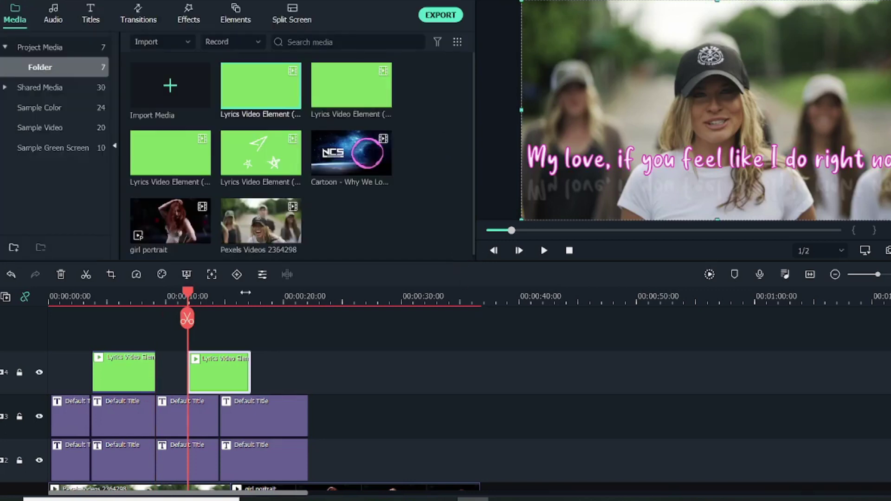
Move the second element lower in the frame and rotate it diagonally
{"action": "left_click_drag", "start_coordinate": [188, 293], "coordinate": [214, 296]}
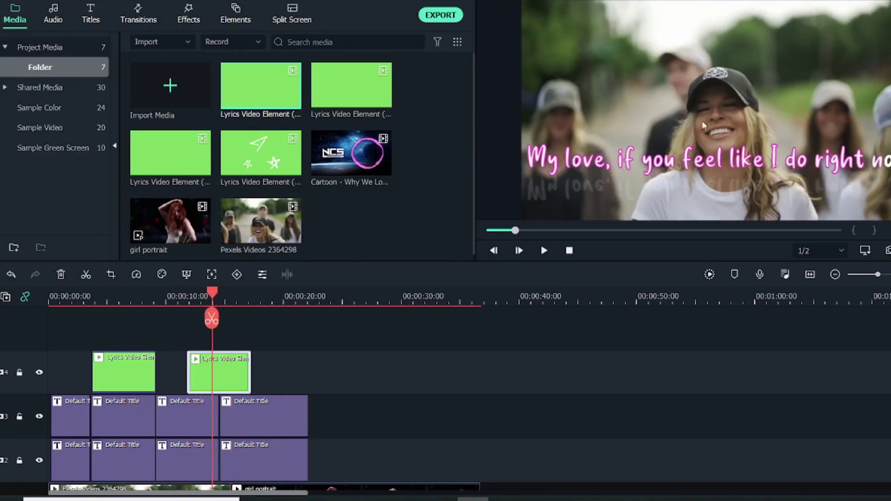
{"action": "left_click", "coordinate": [757, 121]}
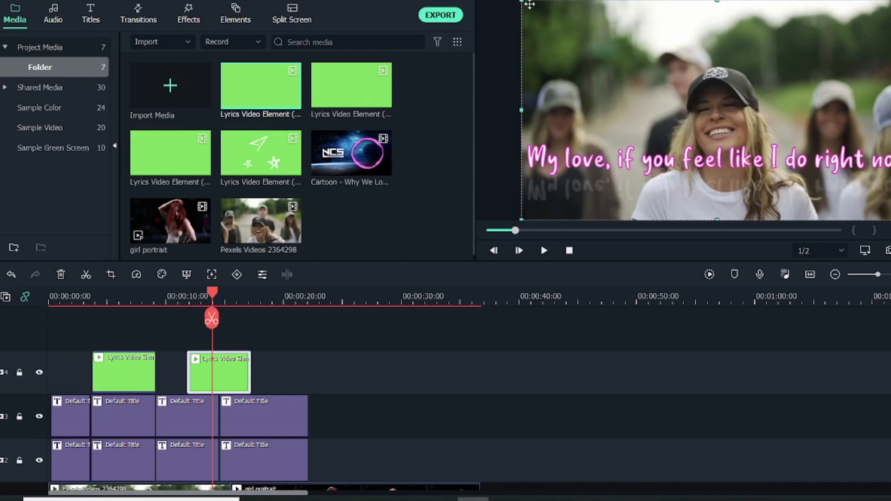
{"action": "left_click_drag", "start_coordinate": [821, 52], "coordinate": [823, 96]}
{"action": "left_click_drag", "start_coordinate": [777, 57], "coordinate": [779, 107]}
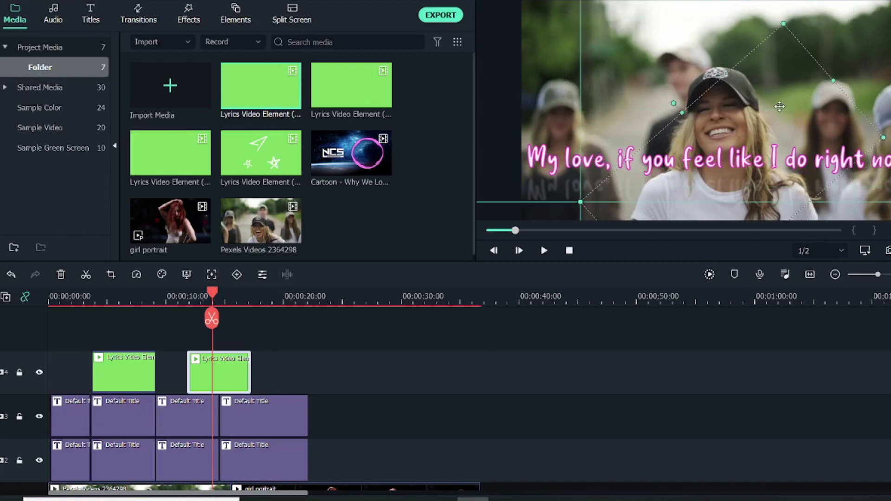
{"action": "left_click", "coordinate": [208, 295]}
{"action": "left_click_drag", "start_coordinate": [208, 294], "coordinate": [182, 294]}
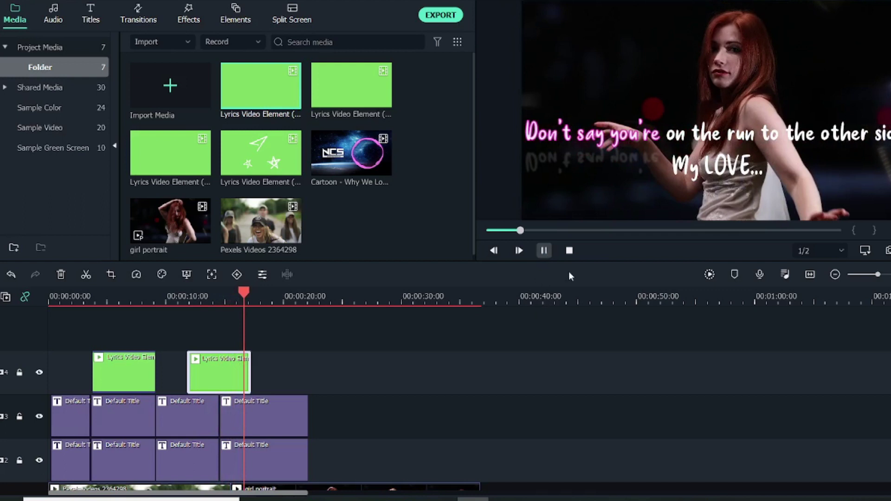
Stop playback of the lyric section and return the playhead to 00:00
{"action": "key", "text": "space"}
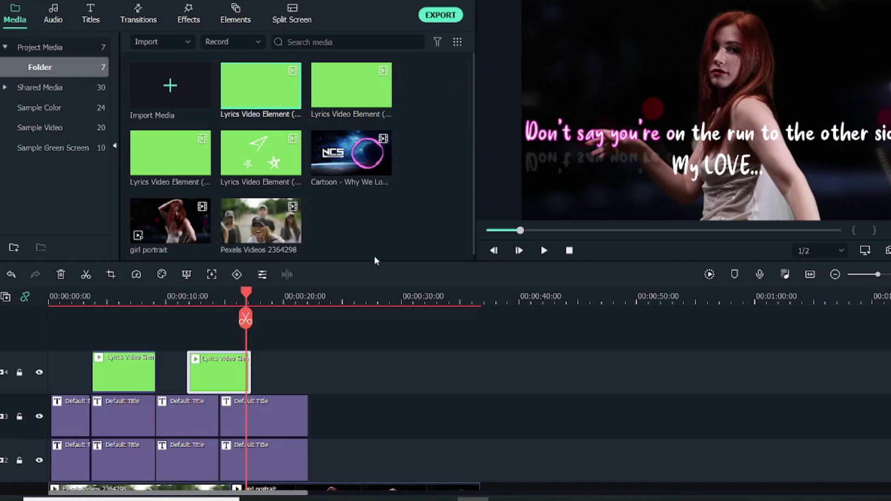
{"action": "left_click_drag", "start_coordinate": [249, 296], "coordinate": [21, 306]}
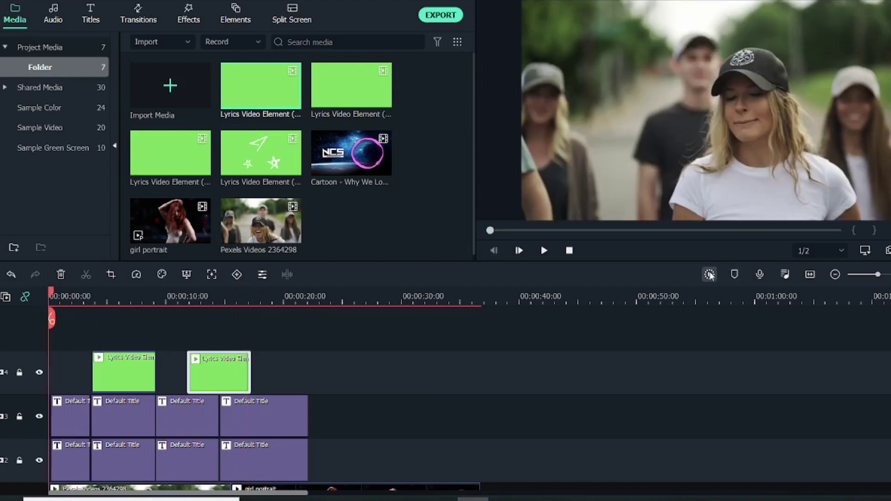
Render a smooth-playback preview and zoom the timeline to fit the whole project
{"action": "left_click", "coordinate": [709, 275]}
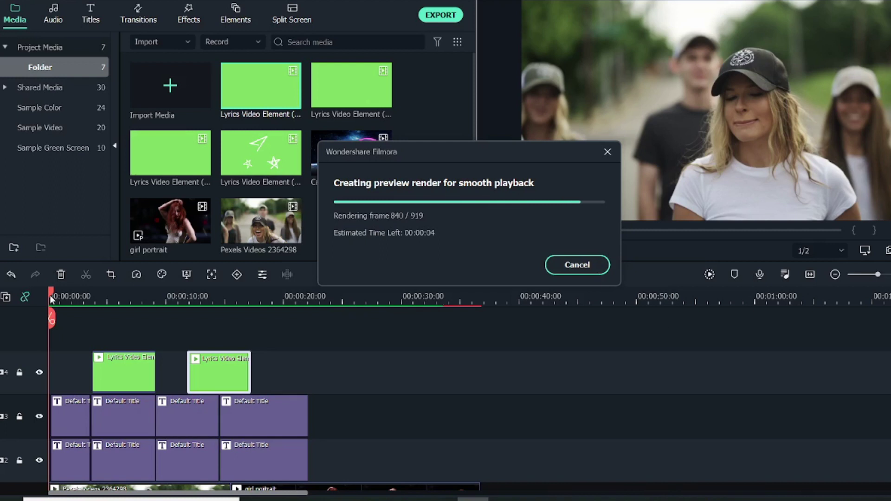
{"action": "key", "text": "shift+z"}
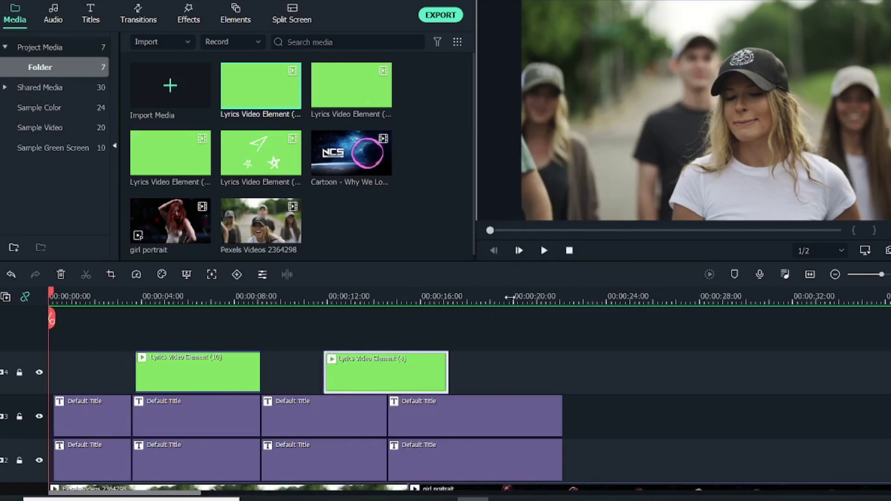
{"action": "key", "text": "shift+z"}
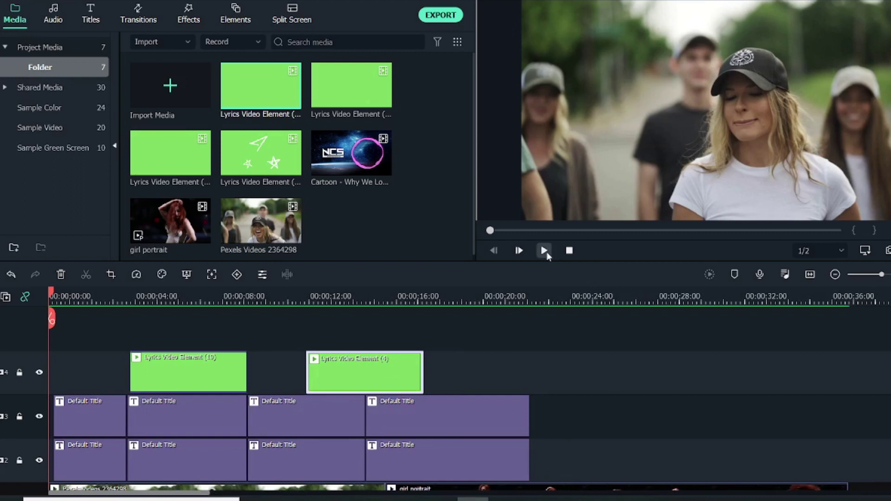